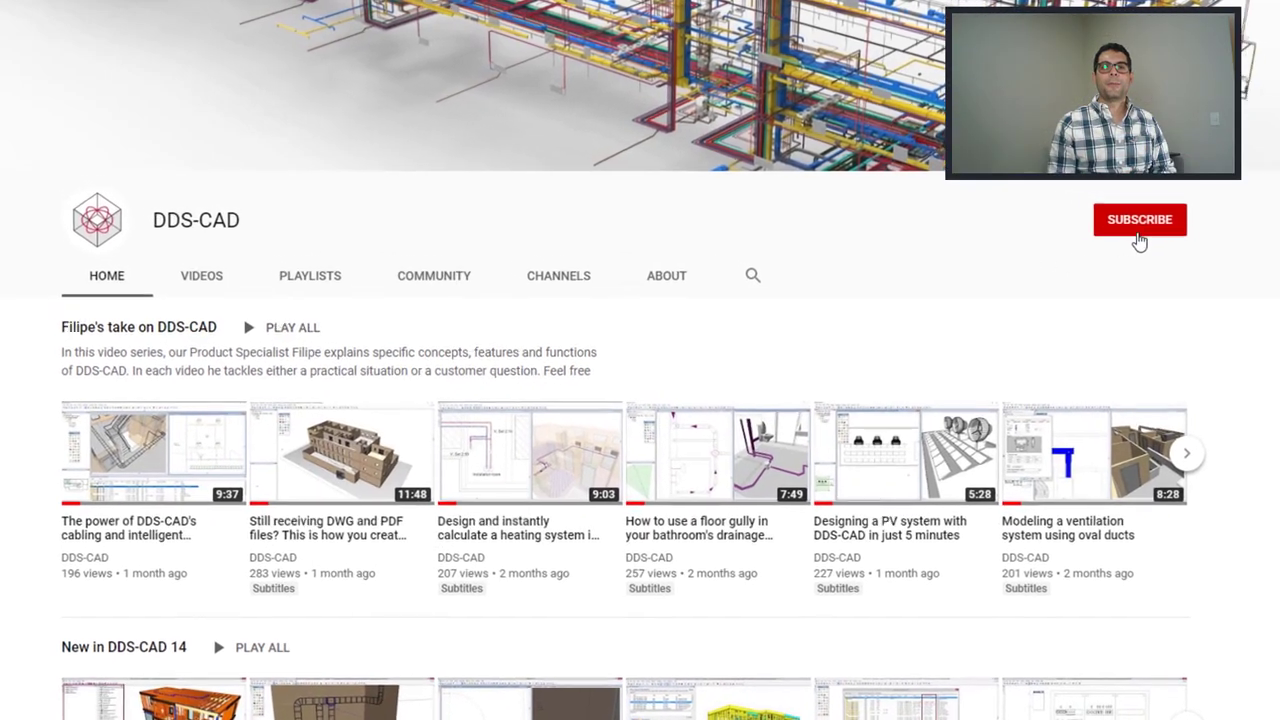
Subscribe to the DDS-CAD YouTube channel and scroll down the video page
click(1139, 236)
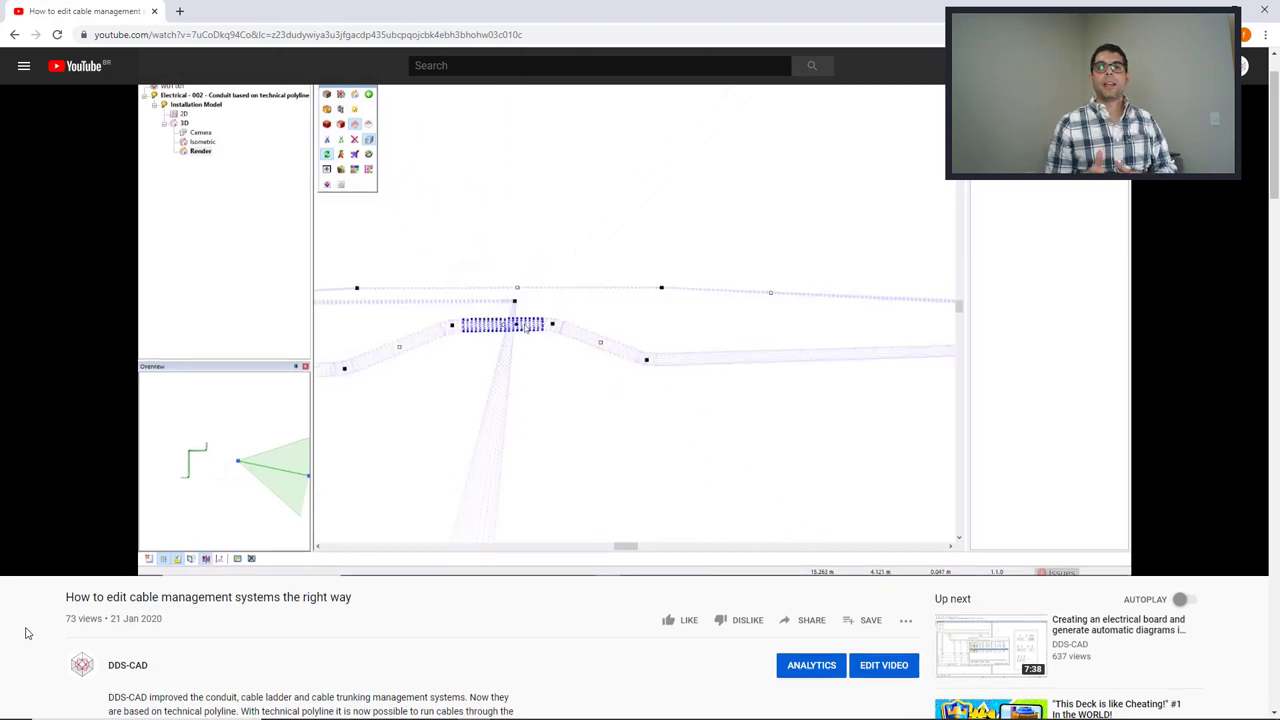
scroll(28, 633, down, 4)
scroll(28, 633, down, 2)
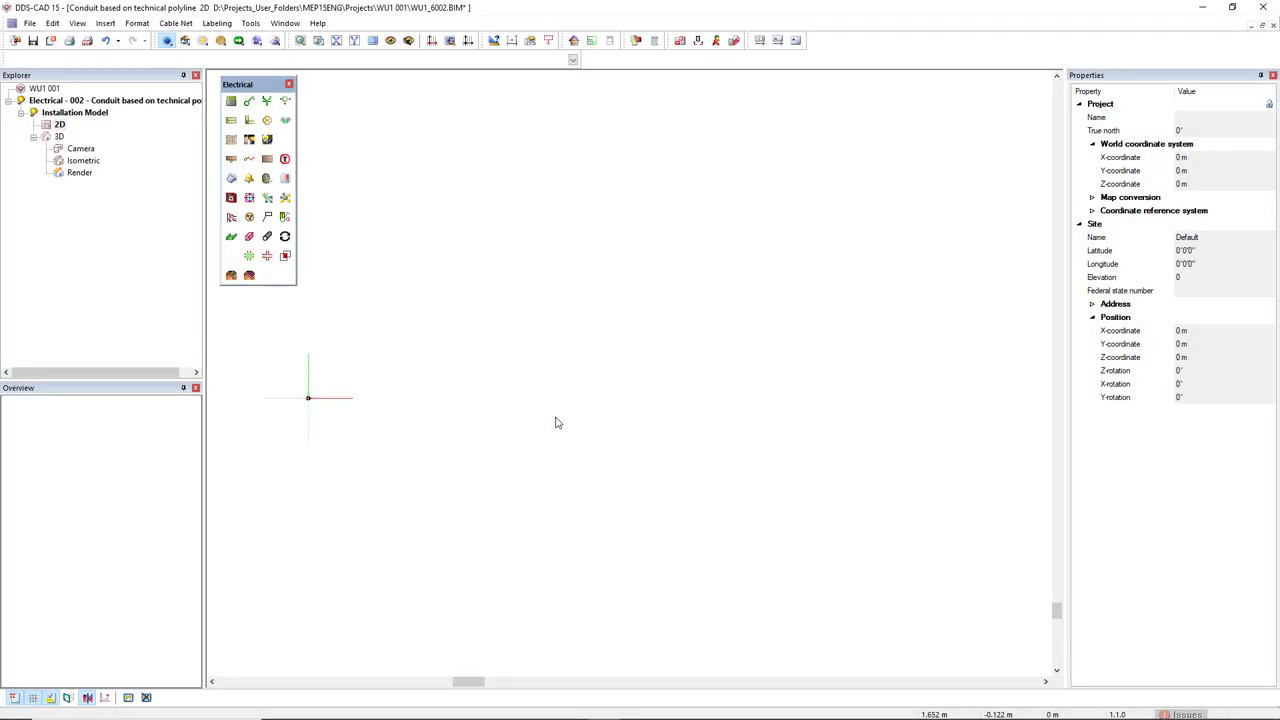
Draw a 16 mm embedded conduit loop: right, up, left, then down across its first run
click(267, 237)
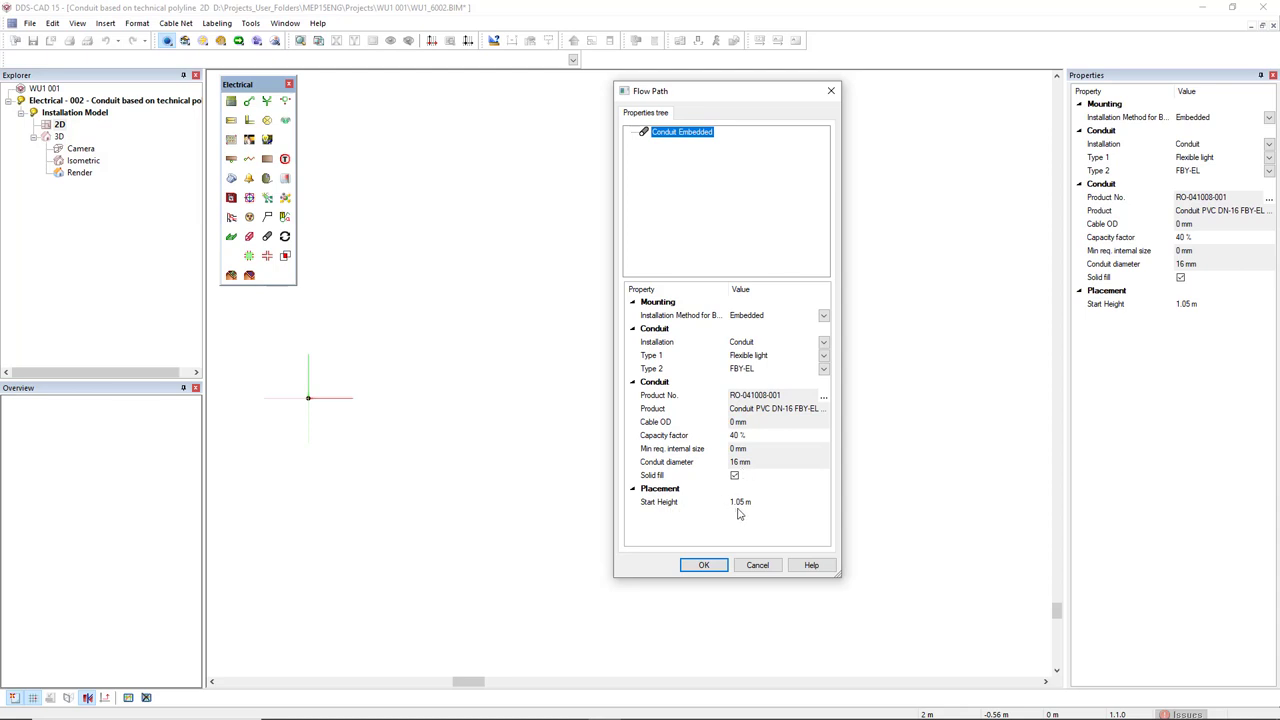
click(704, 565)
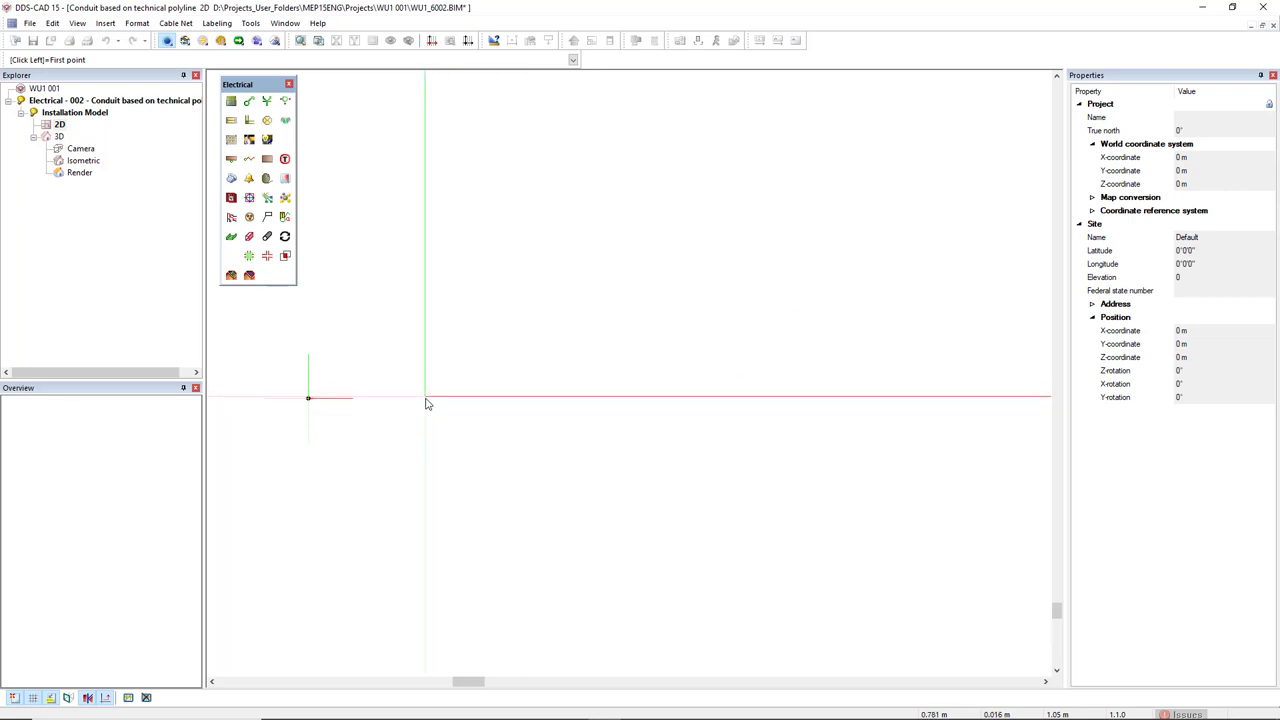
click(590, 402)
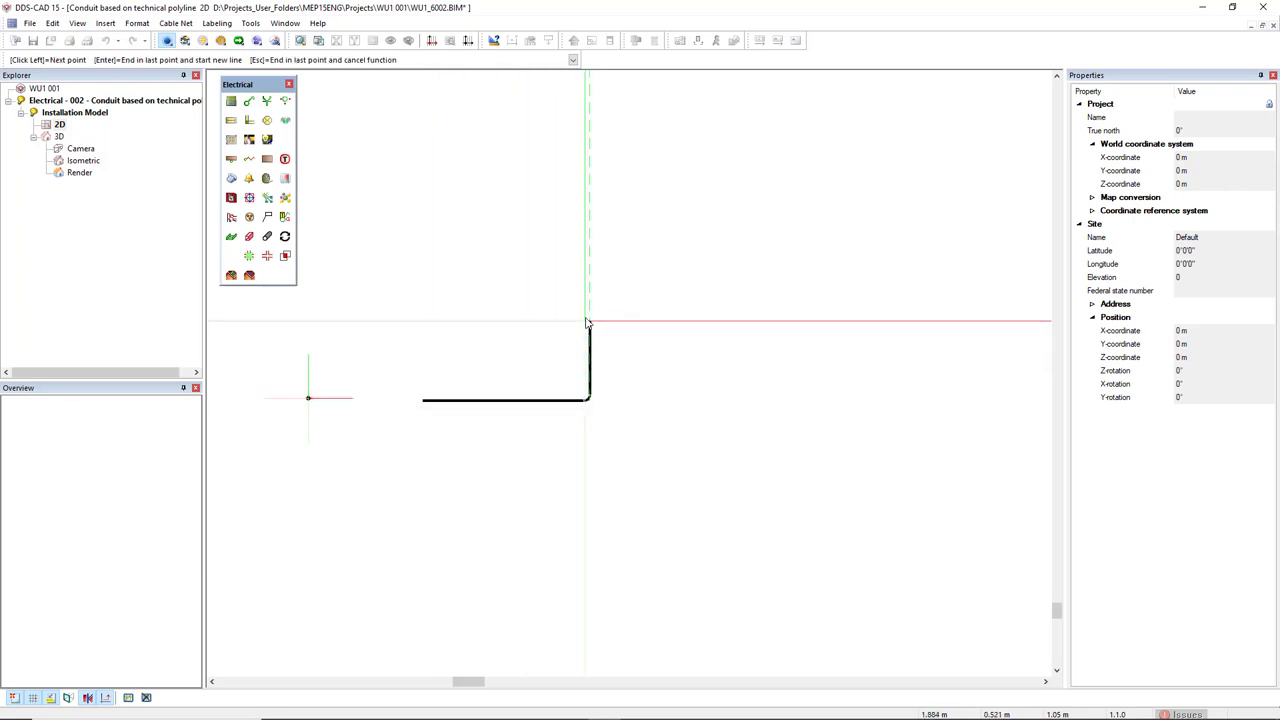
click(590, 315)
click(491, 314)
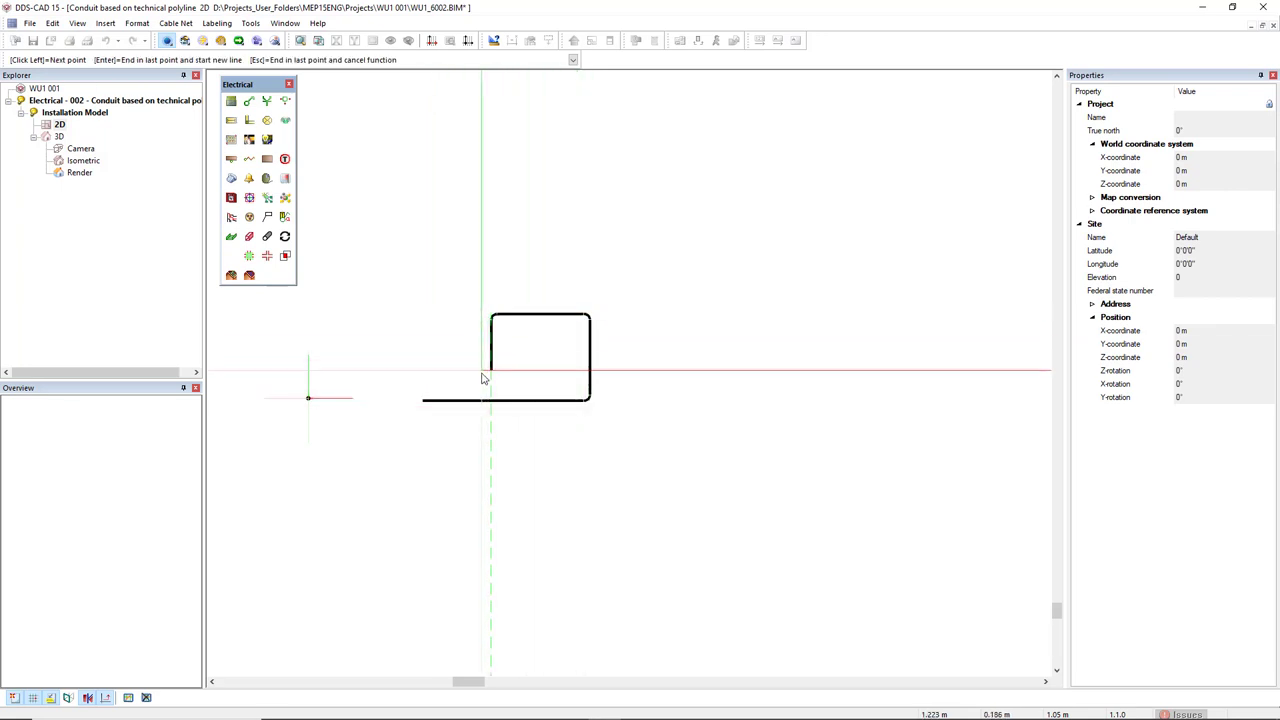
scroll(480, 372, up, 3)
click(499, 421)
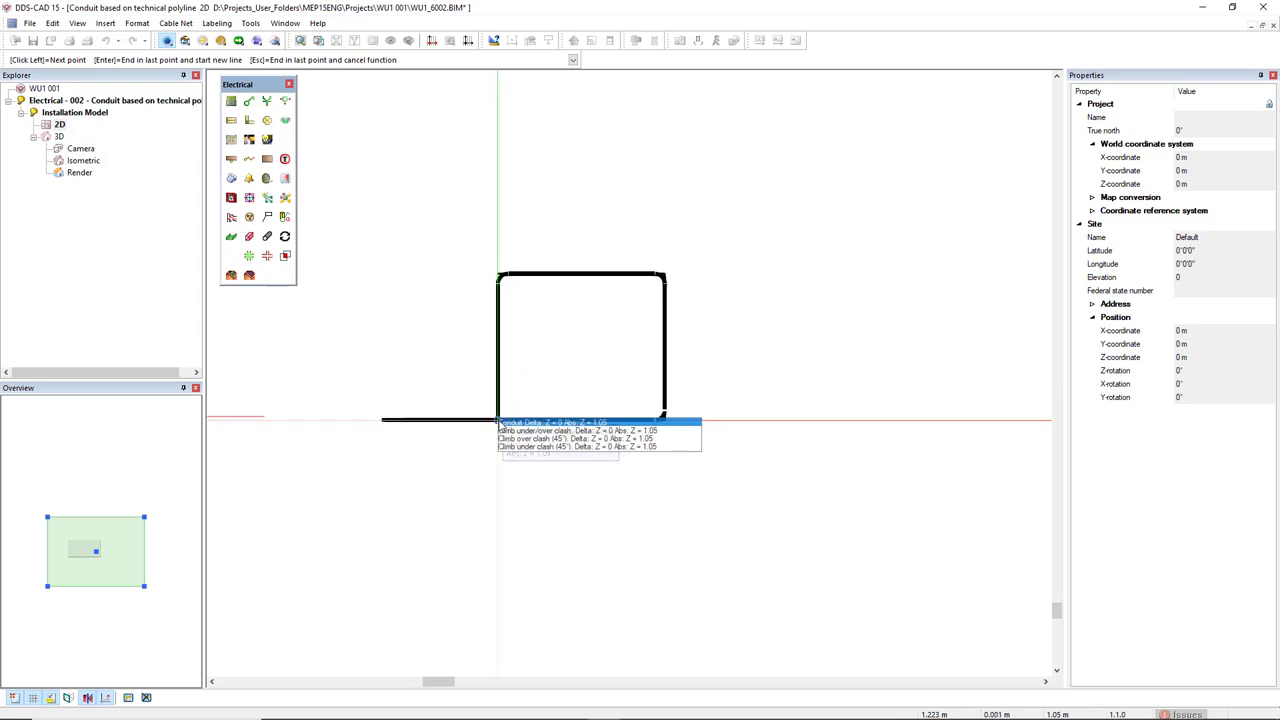
Climb over the self-crossing at 45° with 0.01 m clearance, Over selected
click(566, 431)
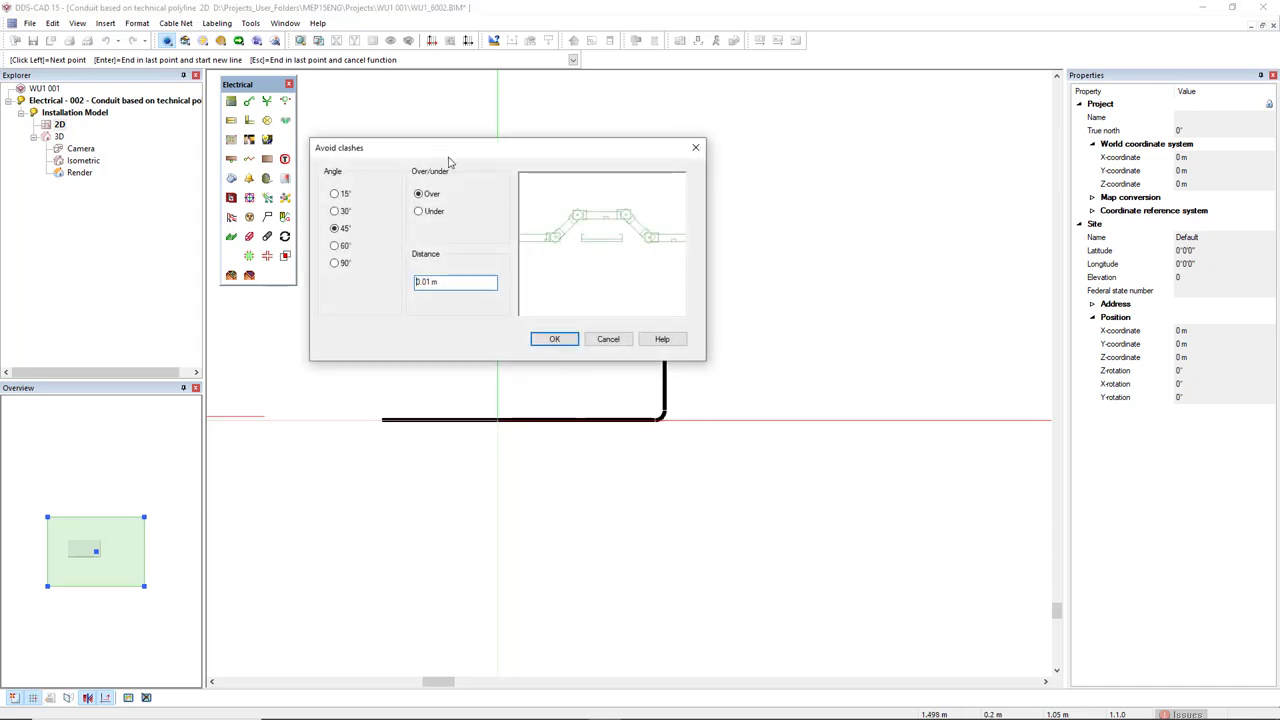
drag(431, 153, 454, 108)
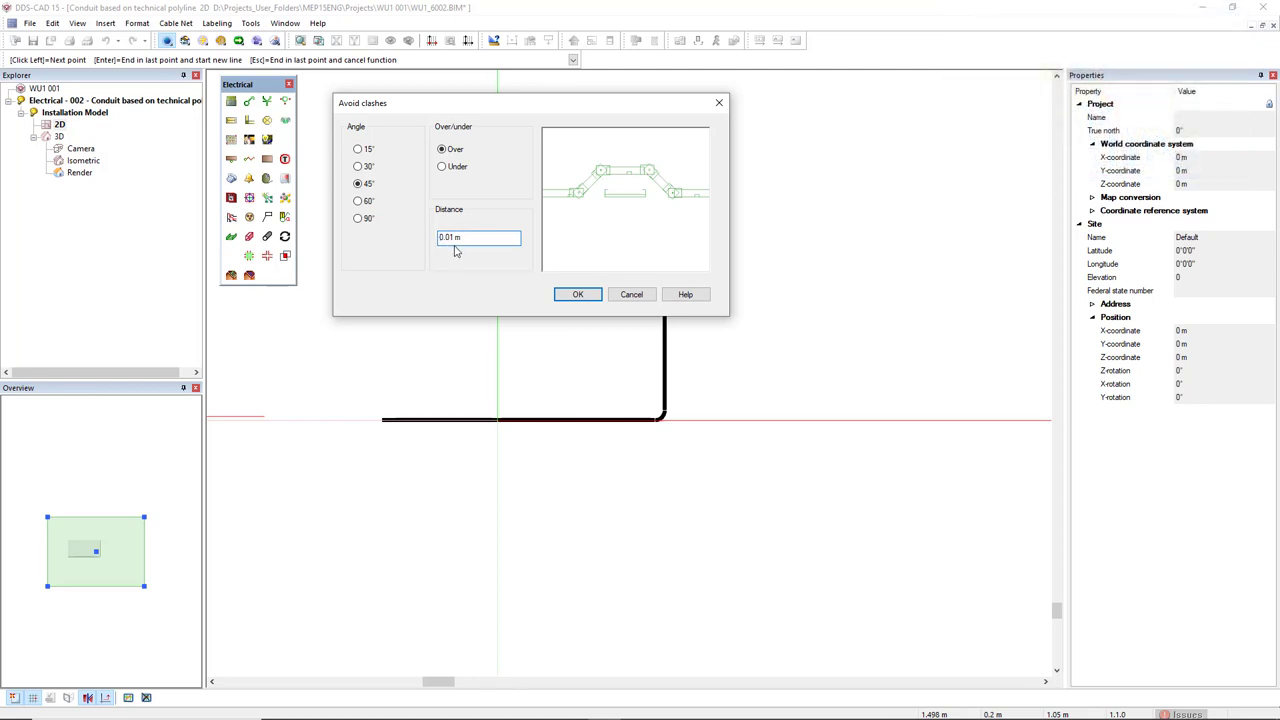
click(580, 295)
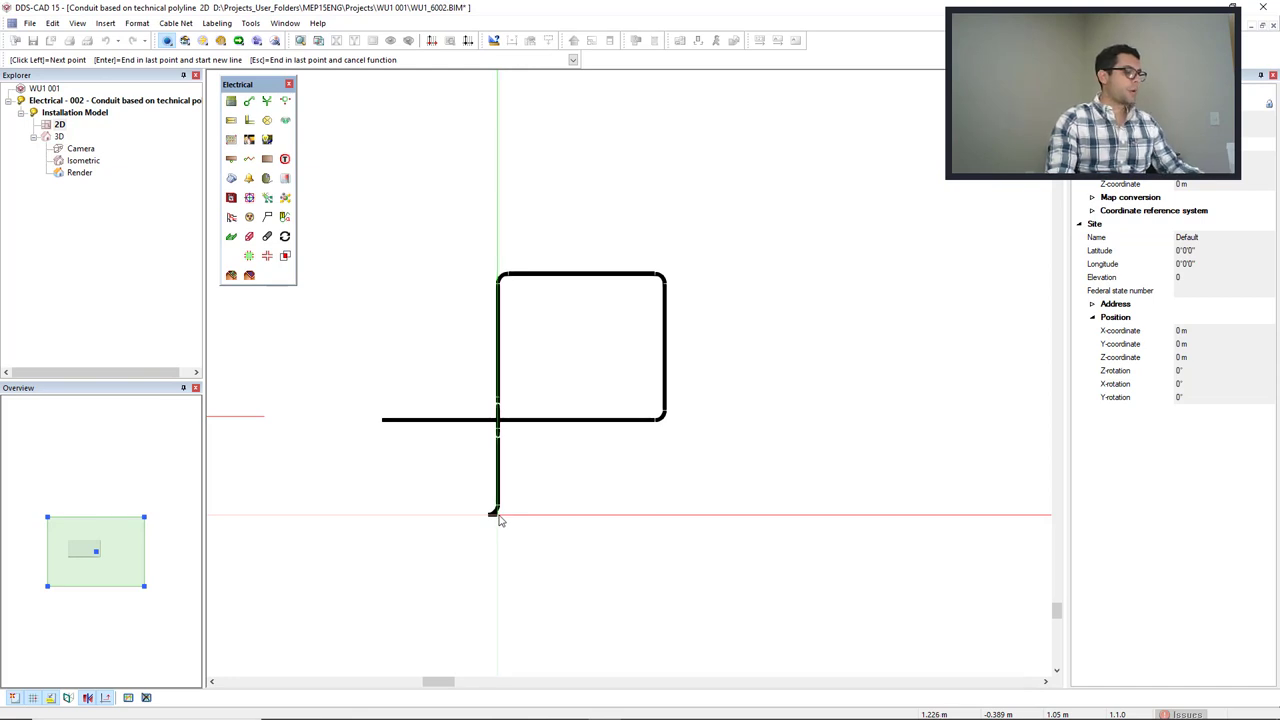
Finish the first conduit, draw a matching loop above it, and bring up Collect Points
key(Return)
scroll(390, 545, down, 3)
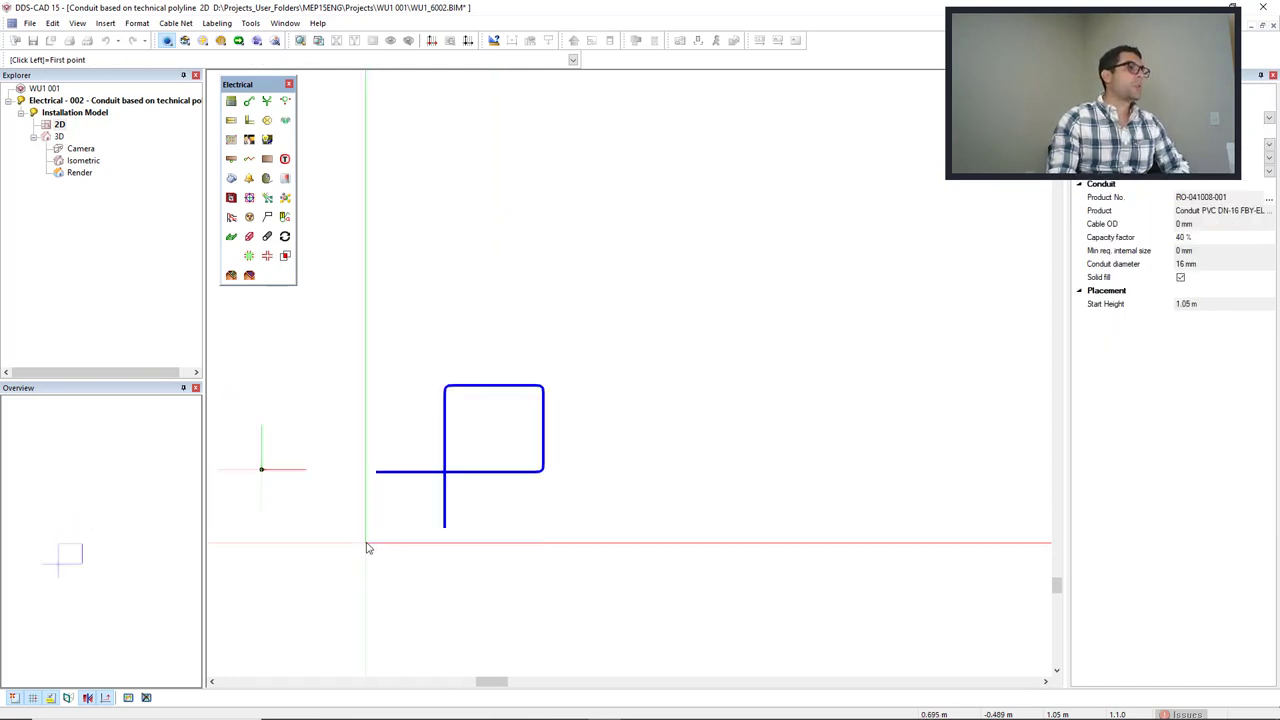
click(377, 302)
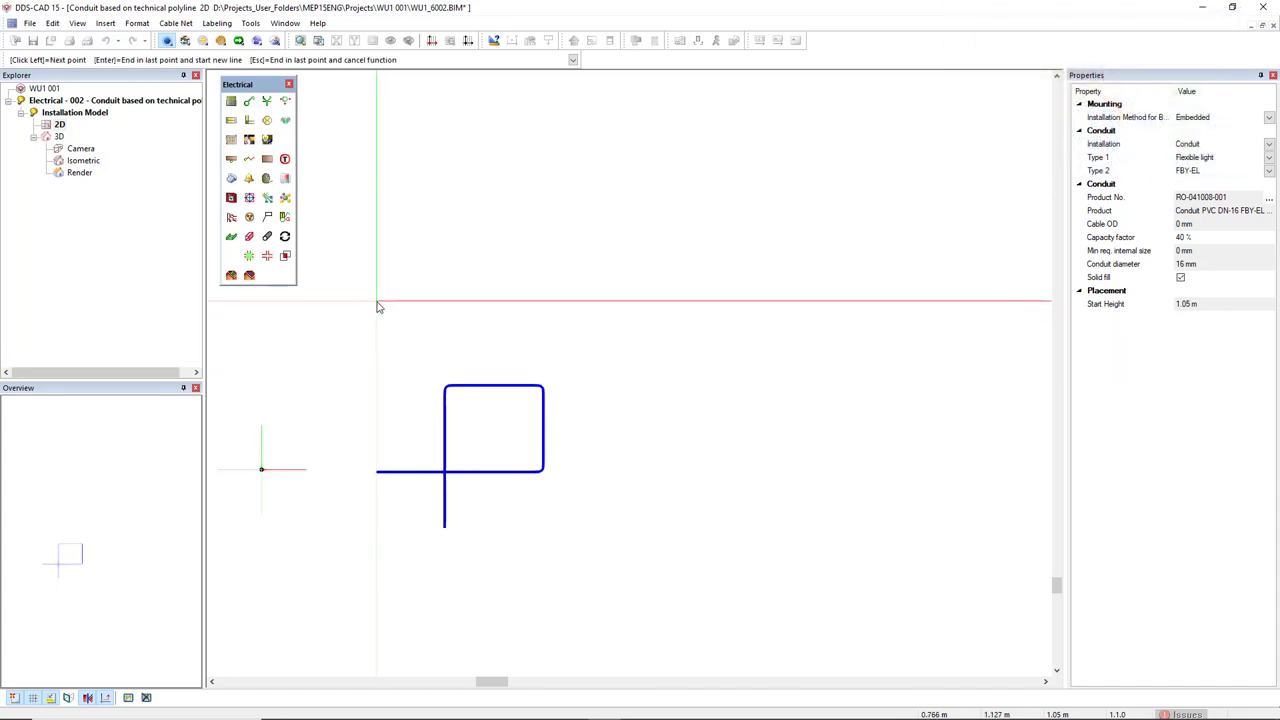
click(543, 301)
click(543, 193)
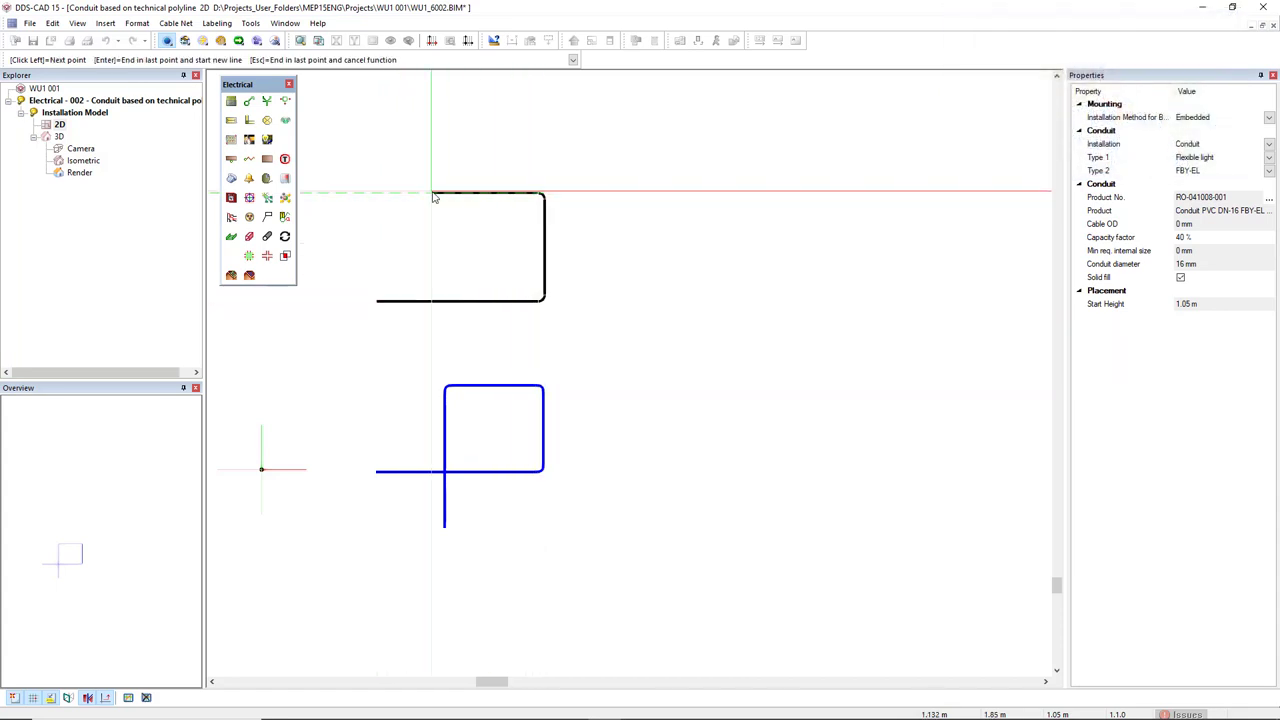
click(437, 192)
scroll(455, 289, up, 3)
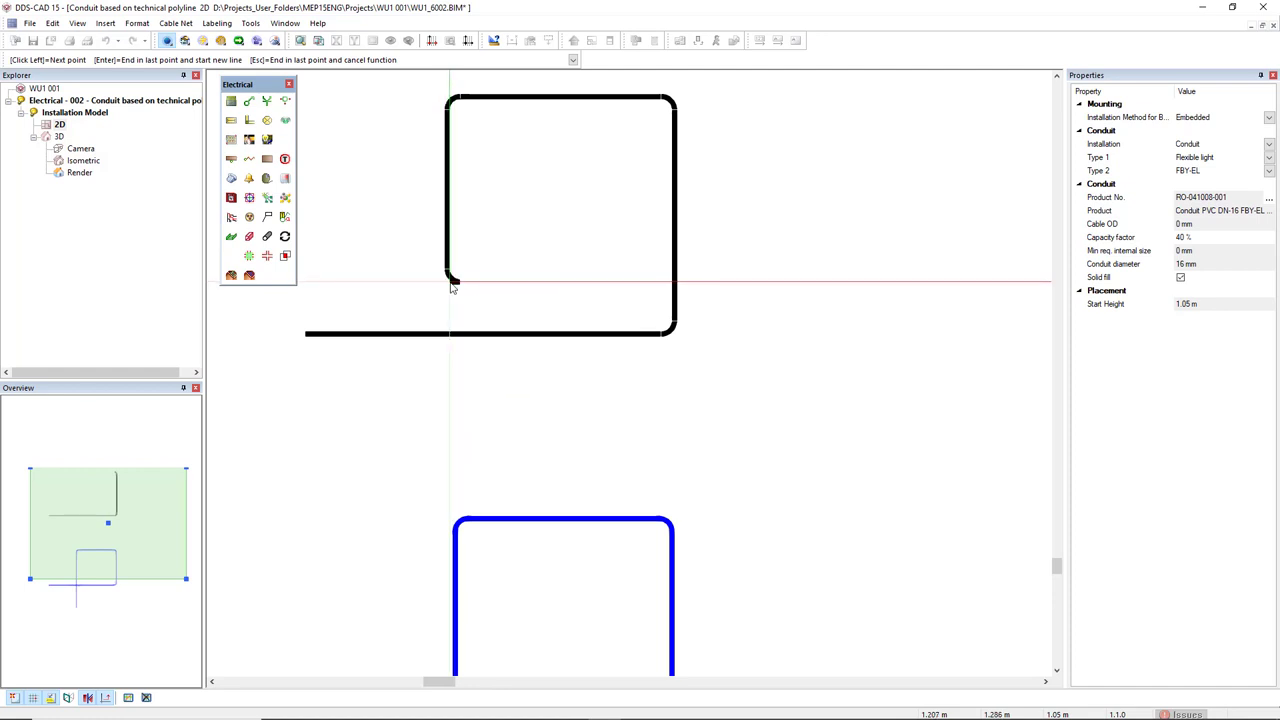
scroll(443, 288, up, 2)
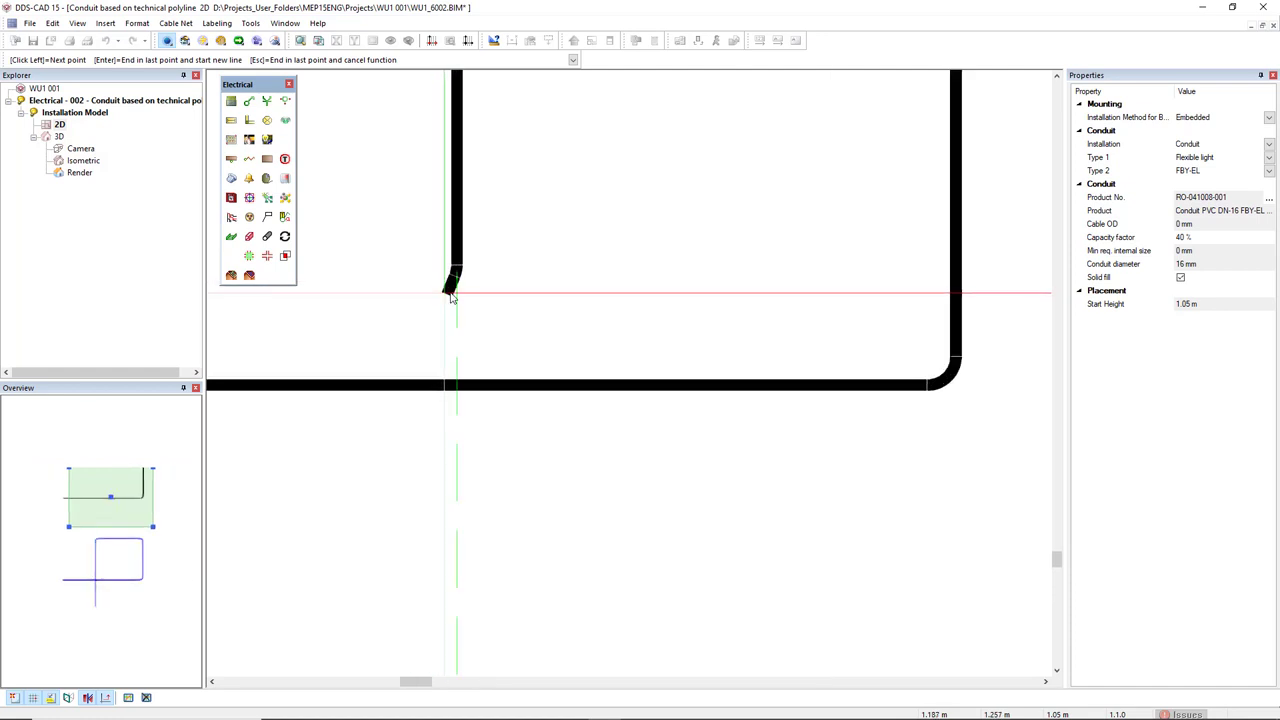
key(space)
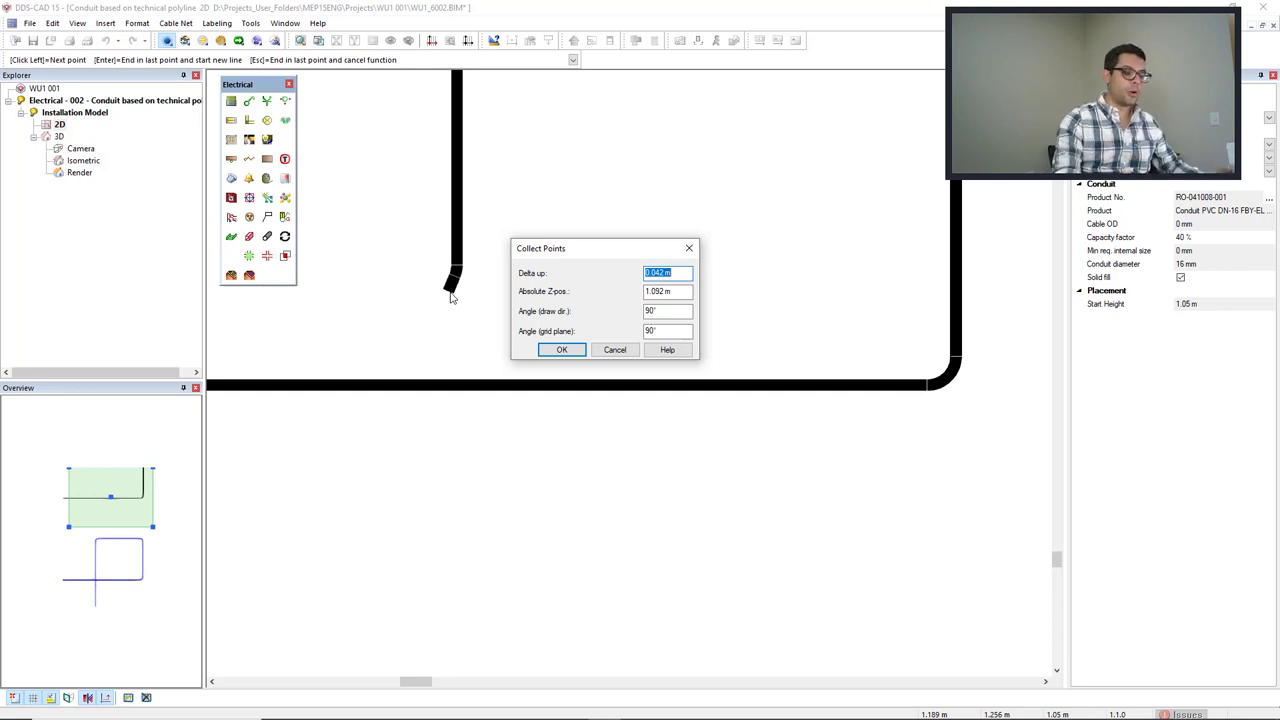
Raise the second conduit 0.026 m at 45° past its crossing
text(-)
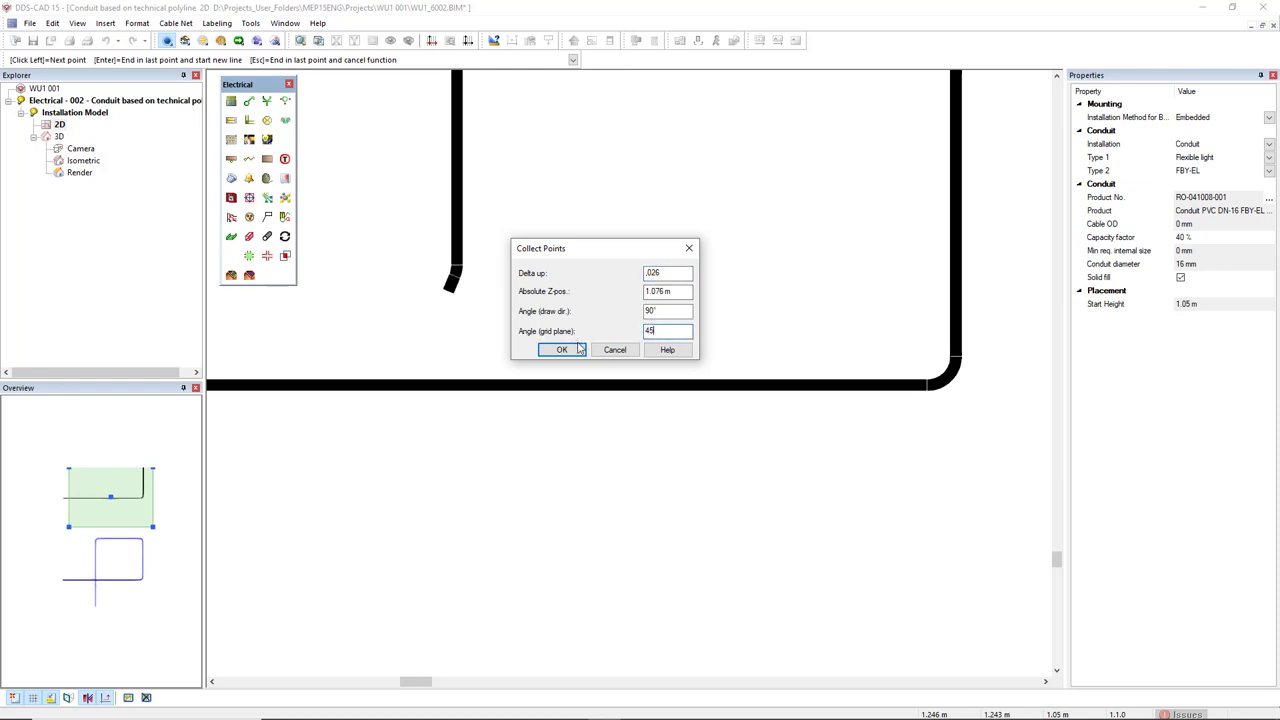
click(553, 349)
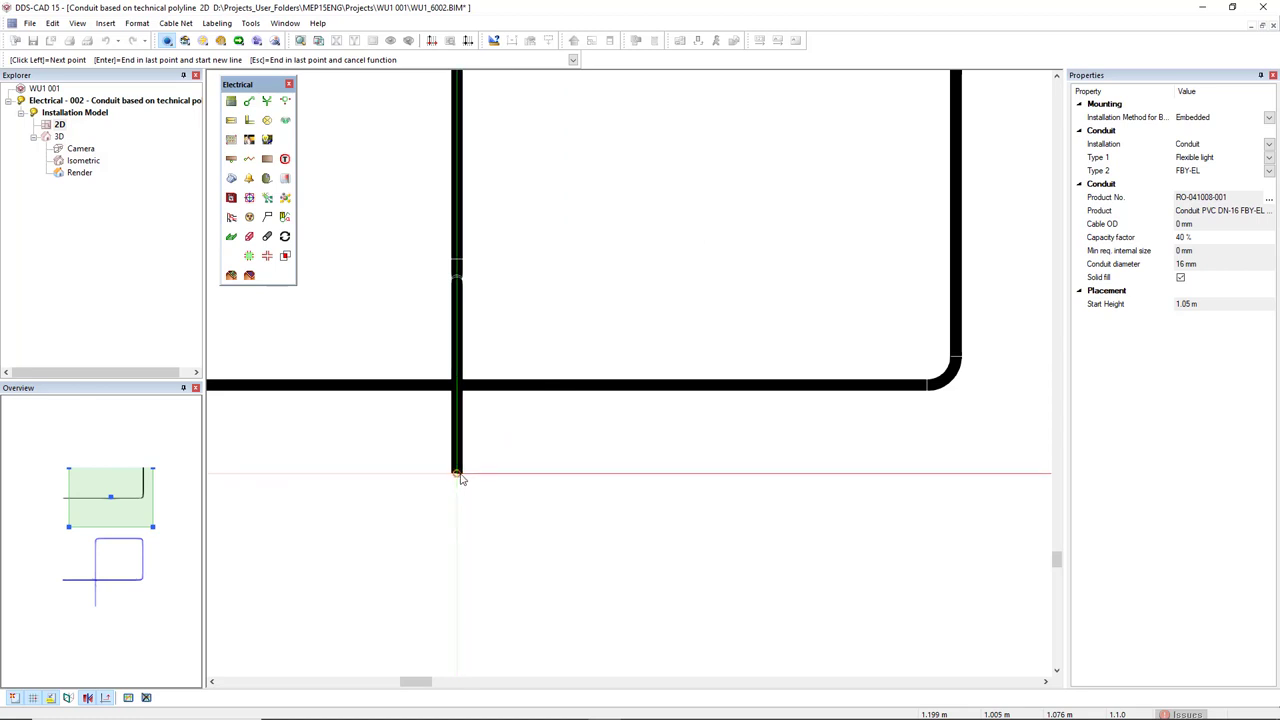
click(459, 475)
Drop the conduit back 0.026 m at 45° to 1.05 m below the crossing
click(464, 477)
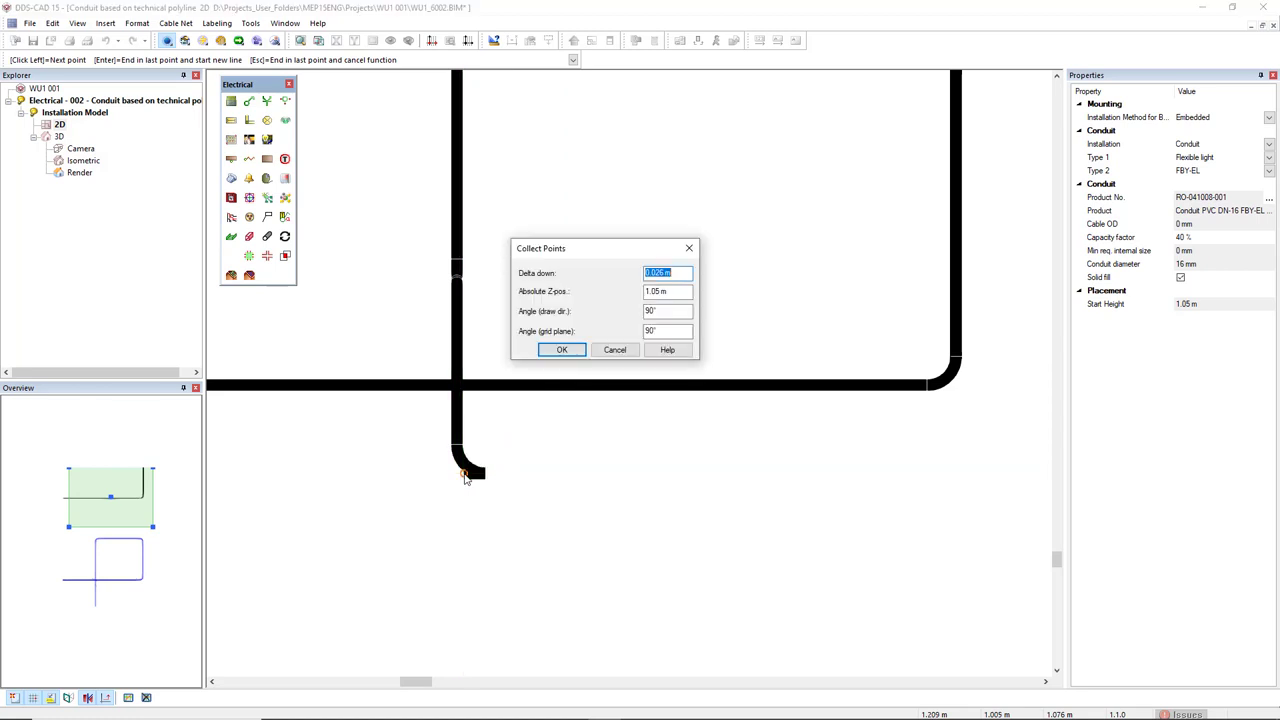
click(656, 330)
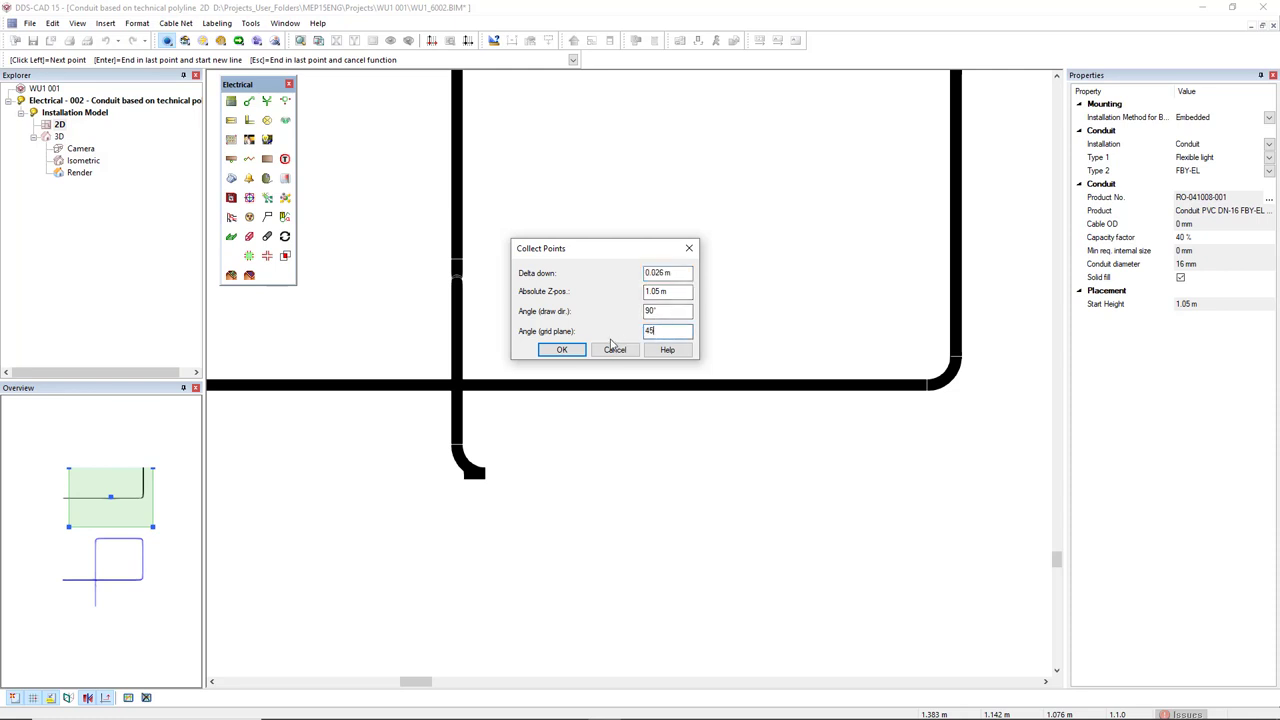
key(Return)
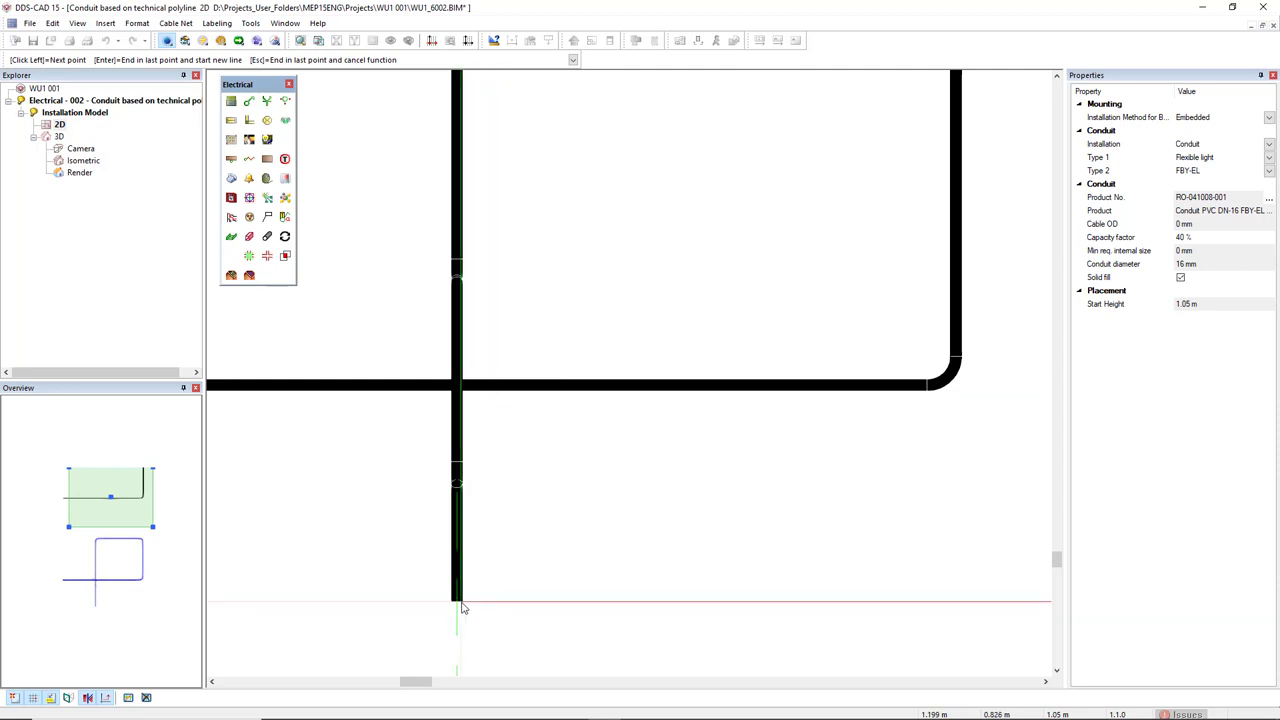
click(462, 606)
Finish drawing the second conduit loop
key(Escape)
scroll(480, 606, down, 5)
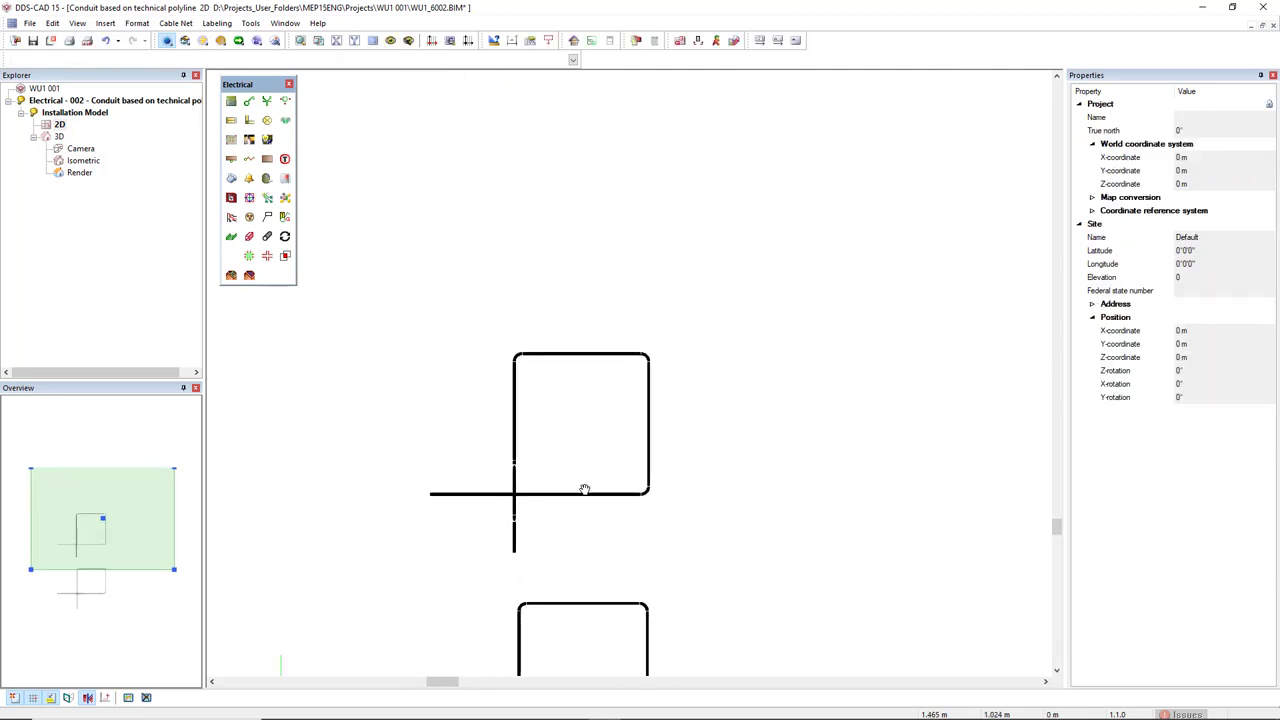
middle_drag(495, 481, 499, 447)
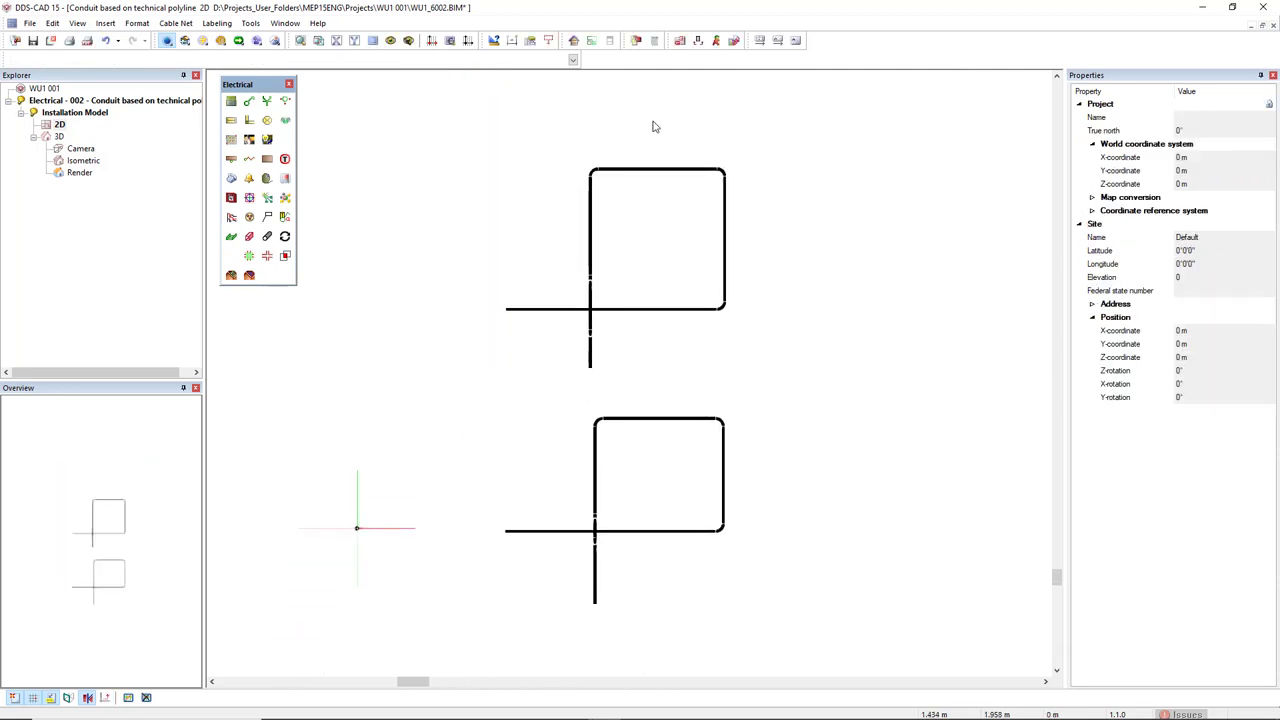
Create section A-A cutting through both conduit loops and open its layout view
click(698, 40)
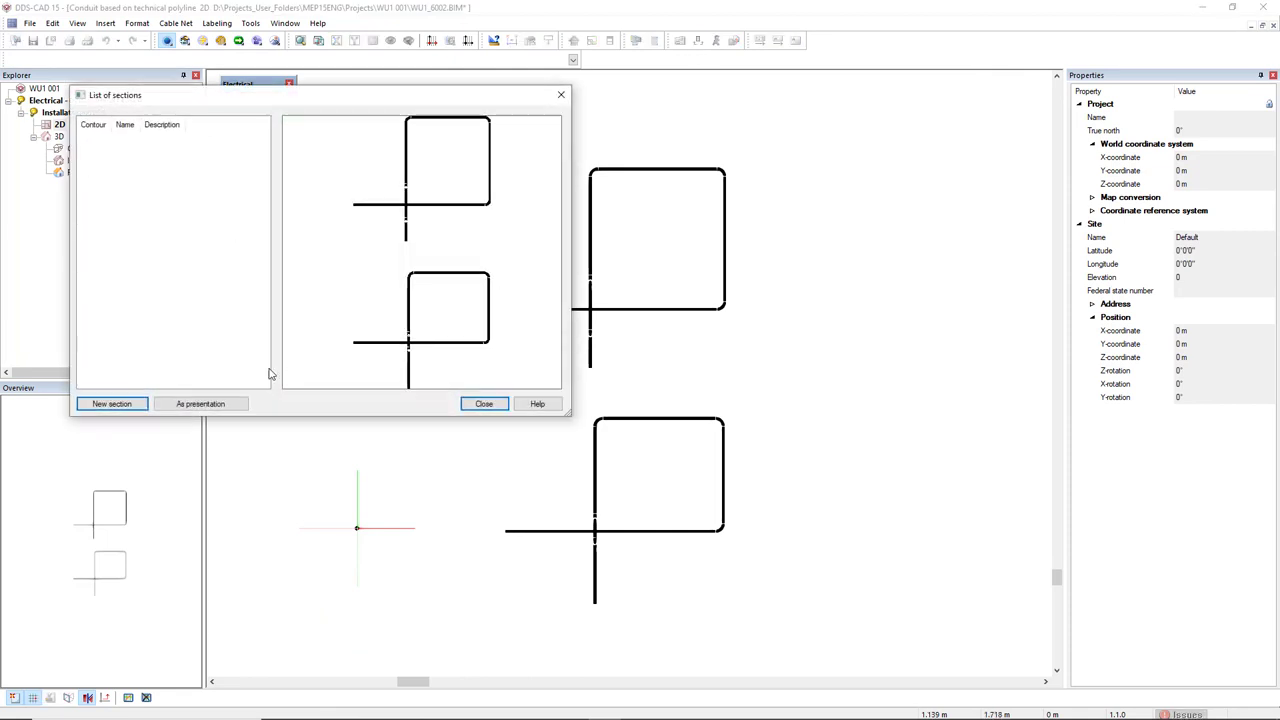
click(112, 403)
click(455, 121)
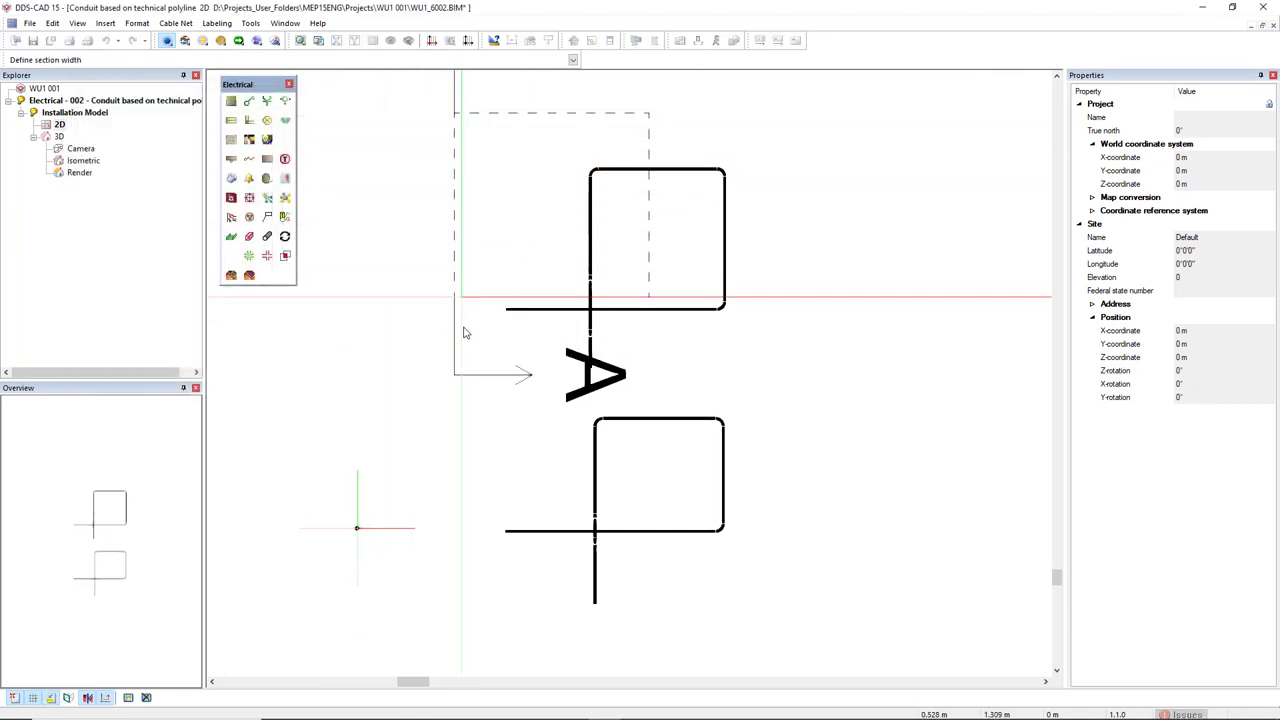
click(460, 628)
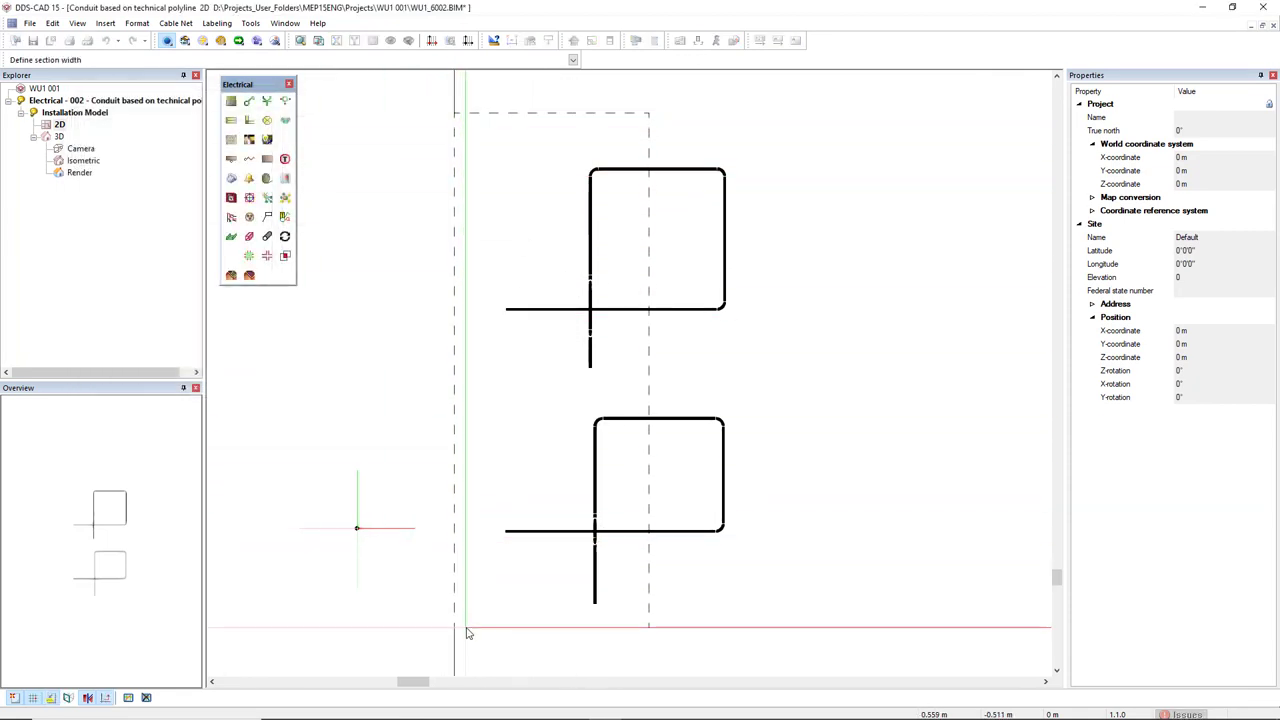
click(746, 640)
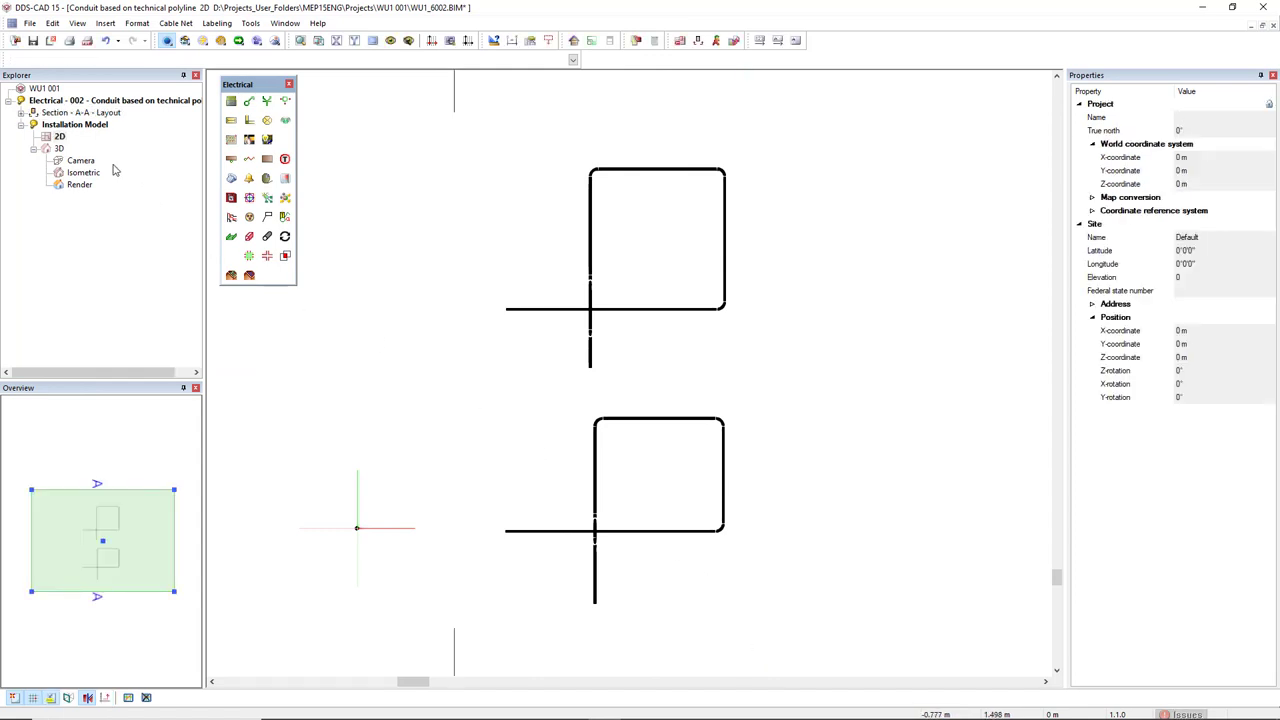
double_click(80, 113)
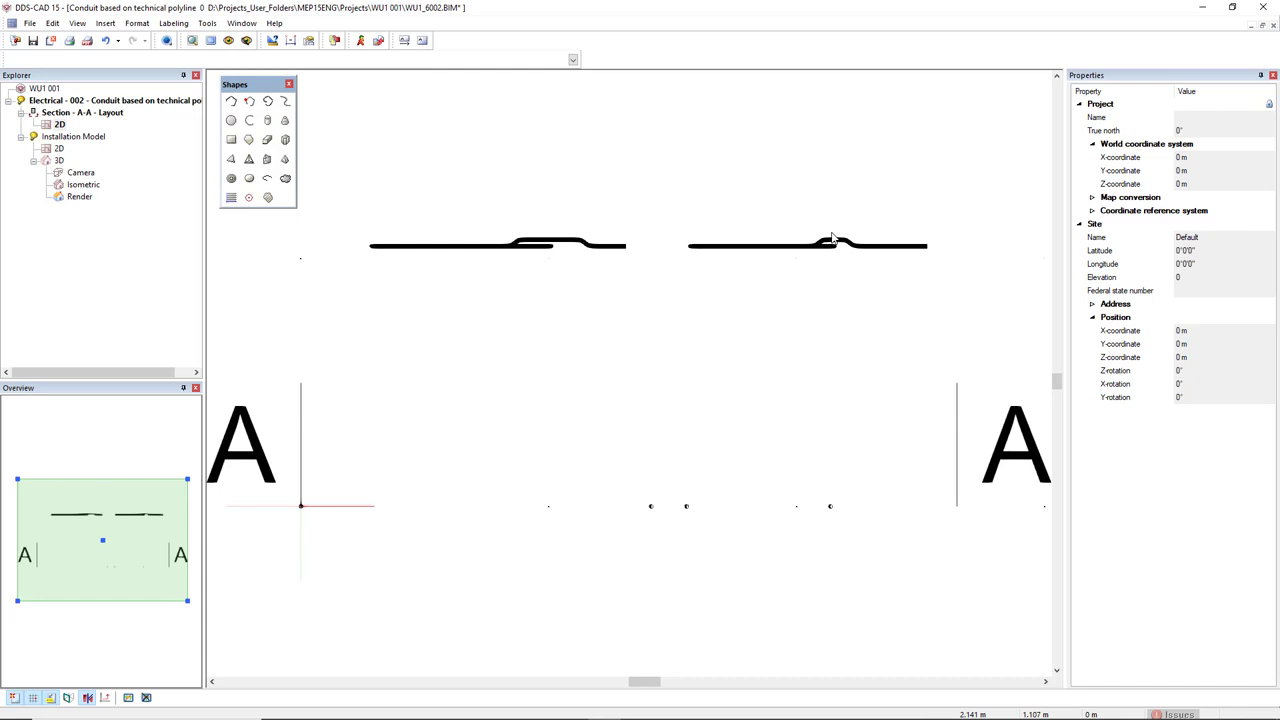
Dimension the first crossover clearance in section A-A as 10 mm
click(840, 240)
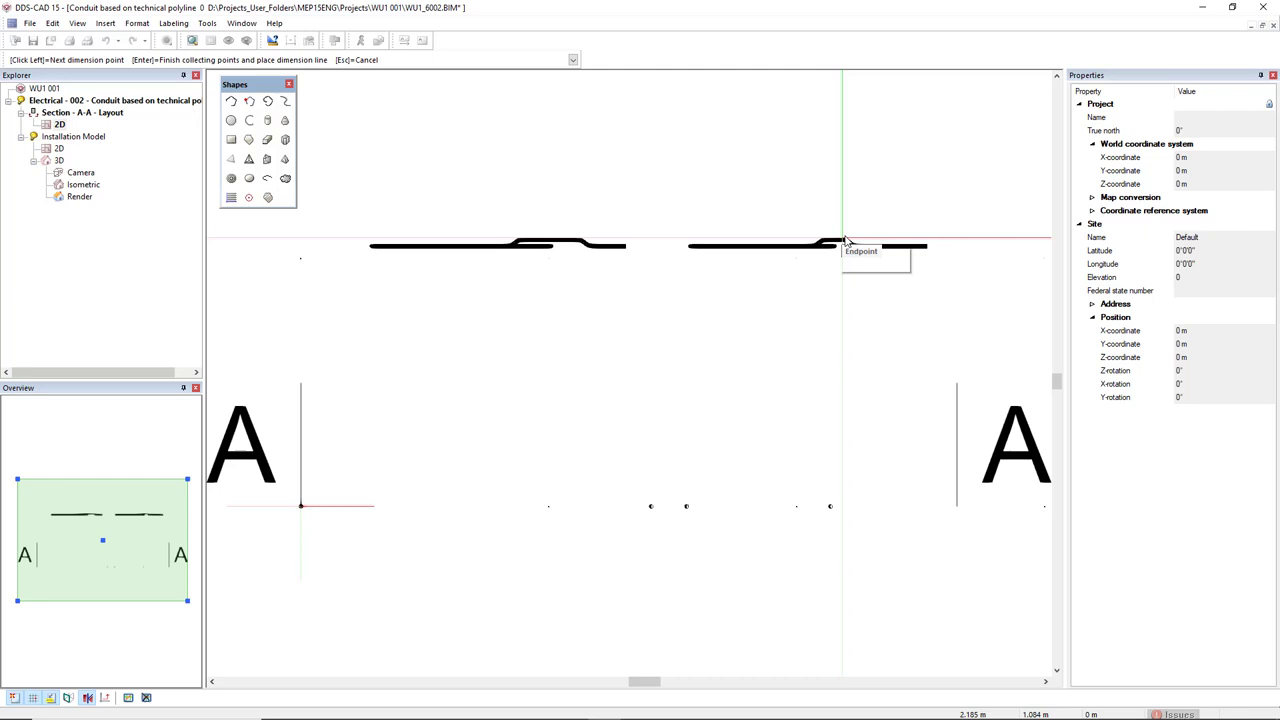
scroll(840, 240, up, 5)
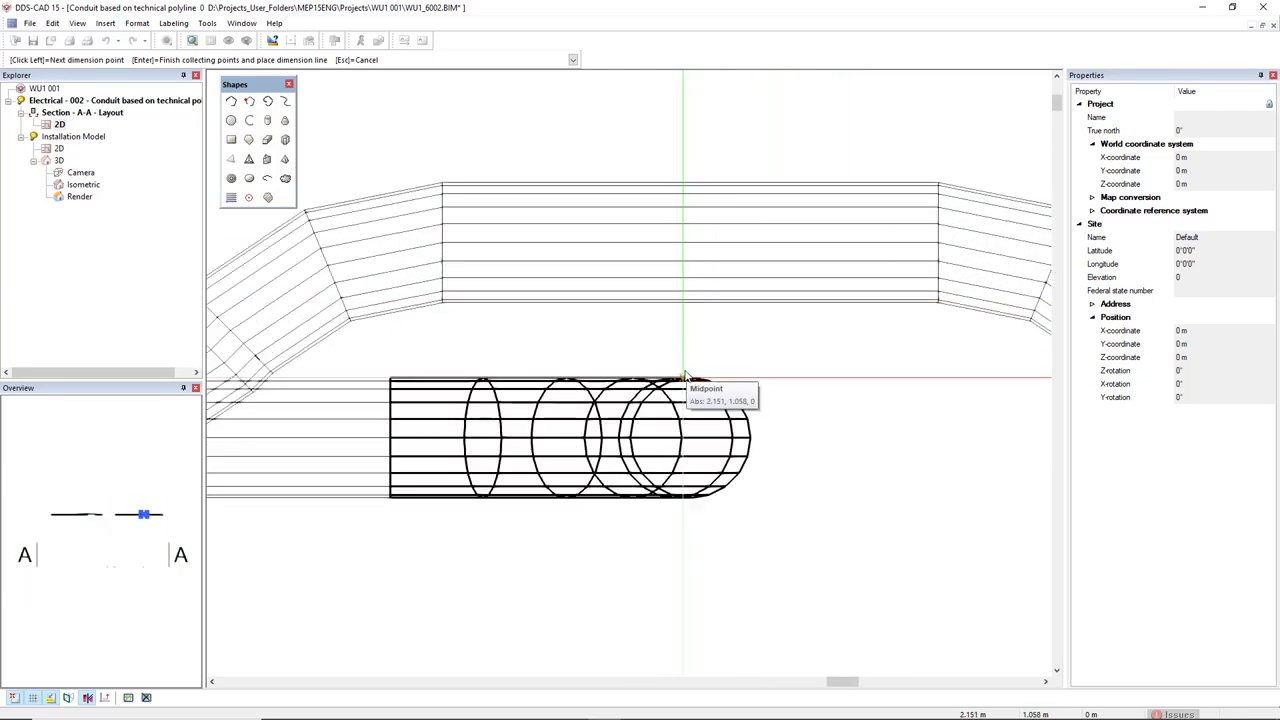
click(684, 378)
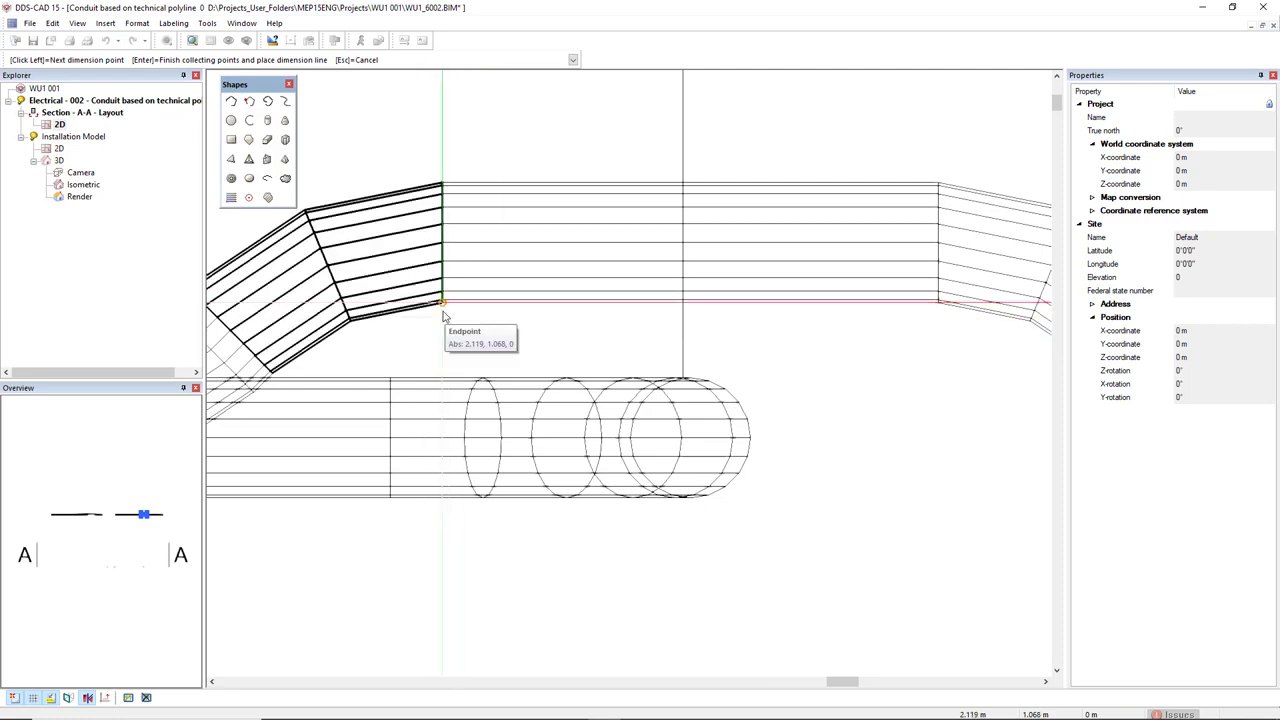
click(443, 301)
scroll(573, 374, down, 3)
key(Return)
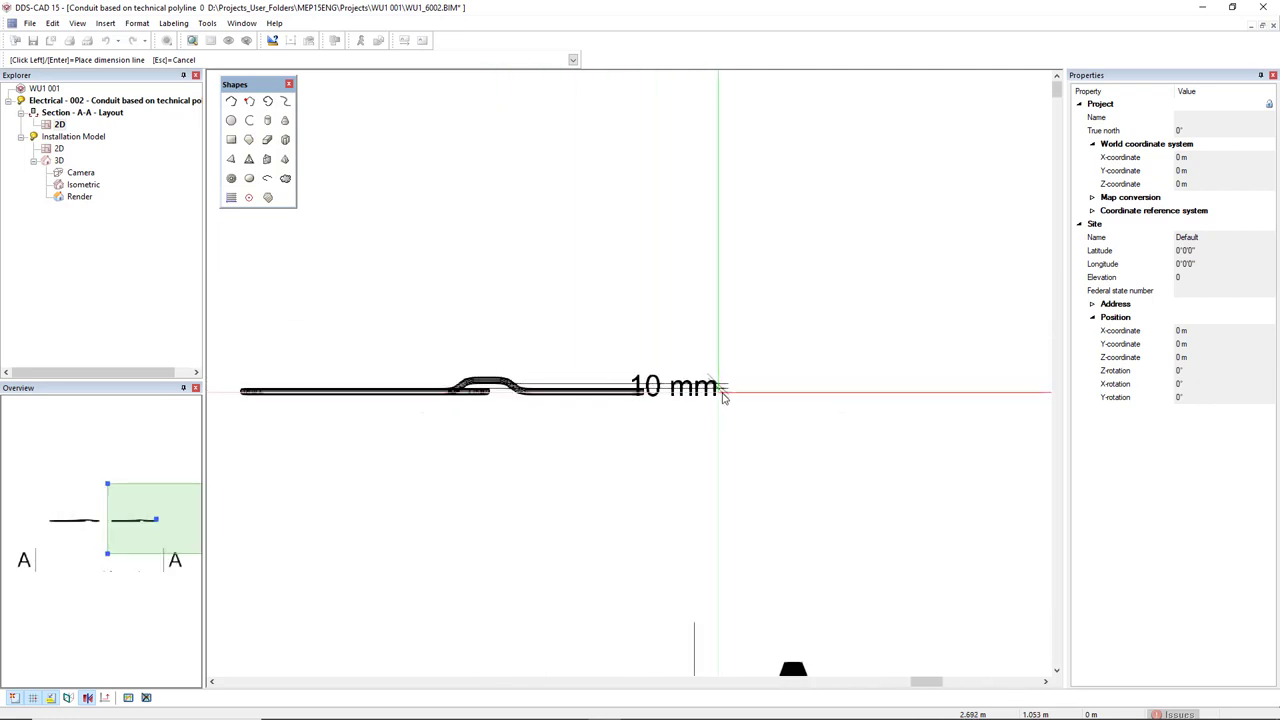
click(757, 394)
Dimension the offset conduit's crossover clearance, also 10 mm
scroll(409, 437, up, 3)
scroll(867, 427, up, 6)
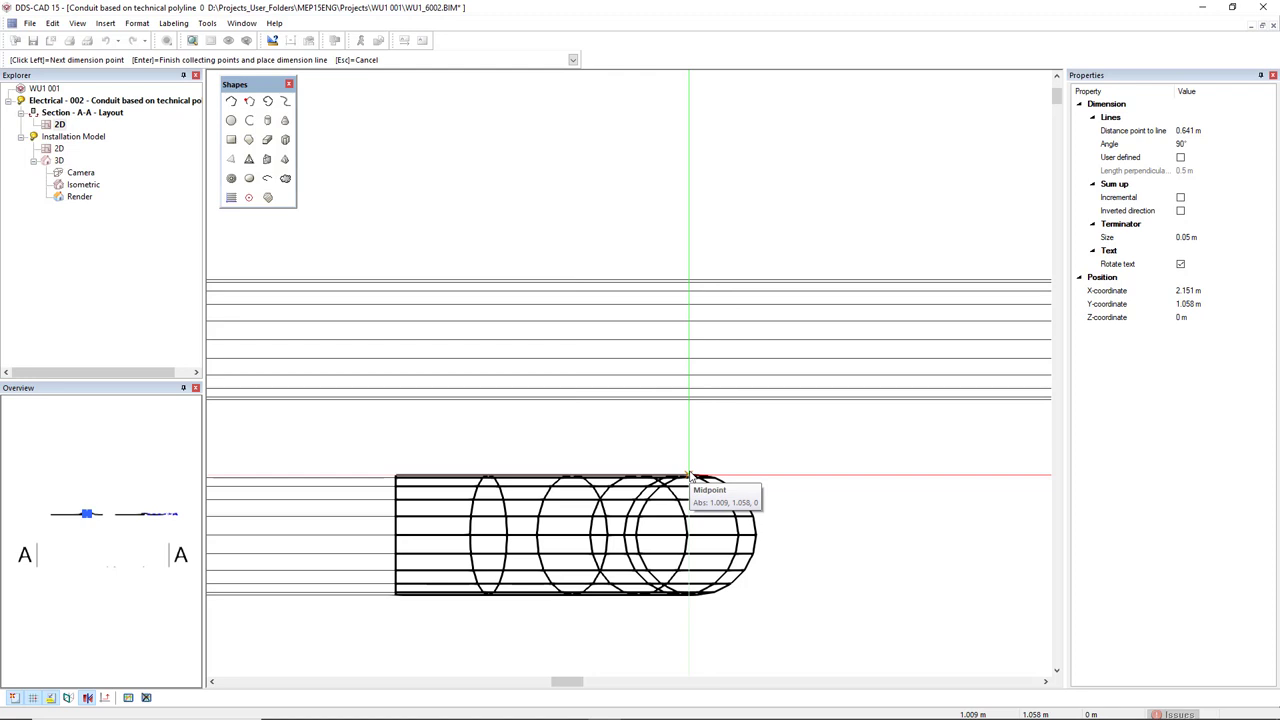
scroll(694, 468, down, 5)
scroll(580, 380, up, 4)
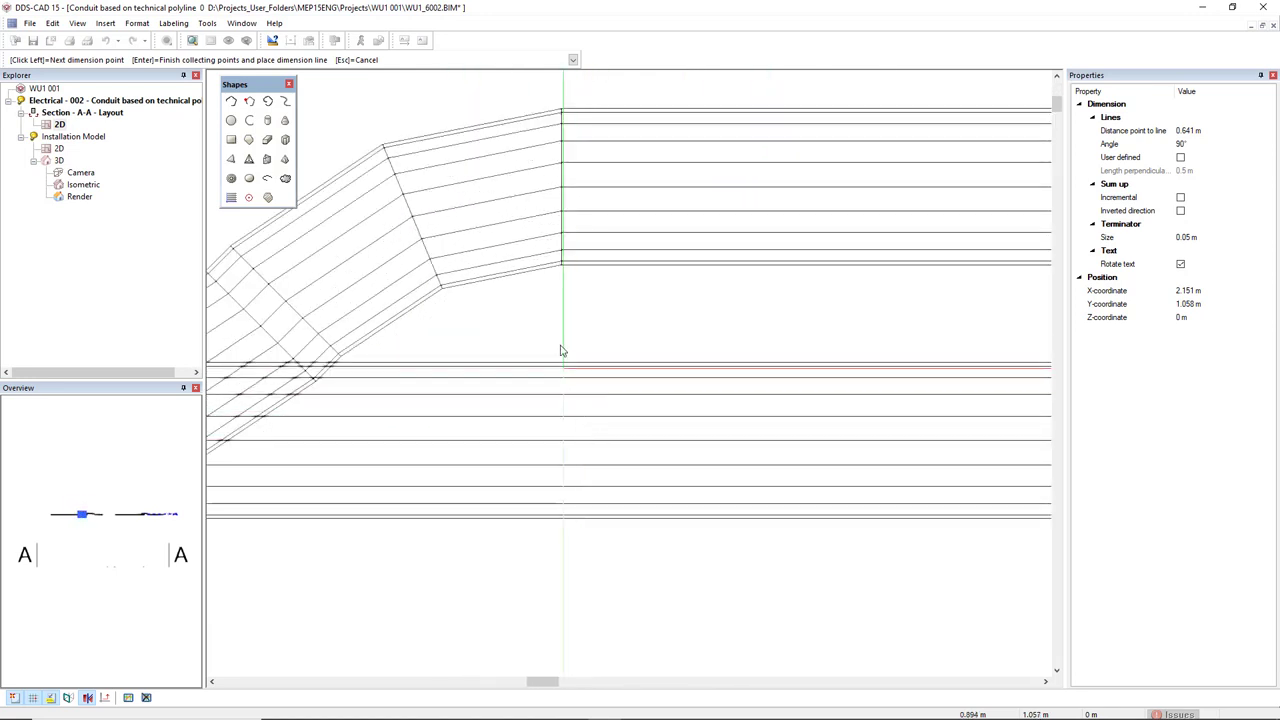
click(563, 263)
scroll(365, 456, down, 5)
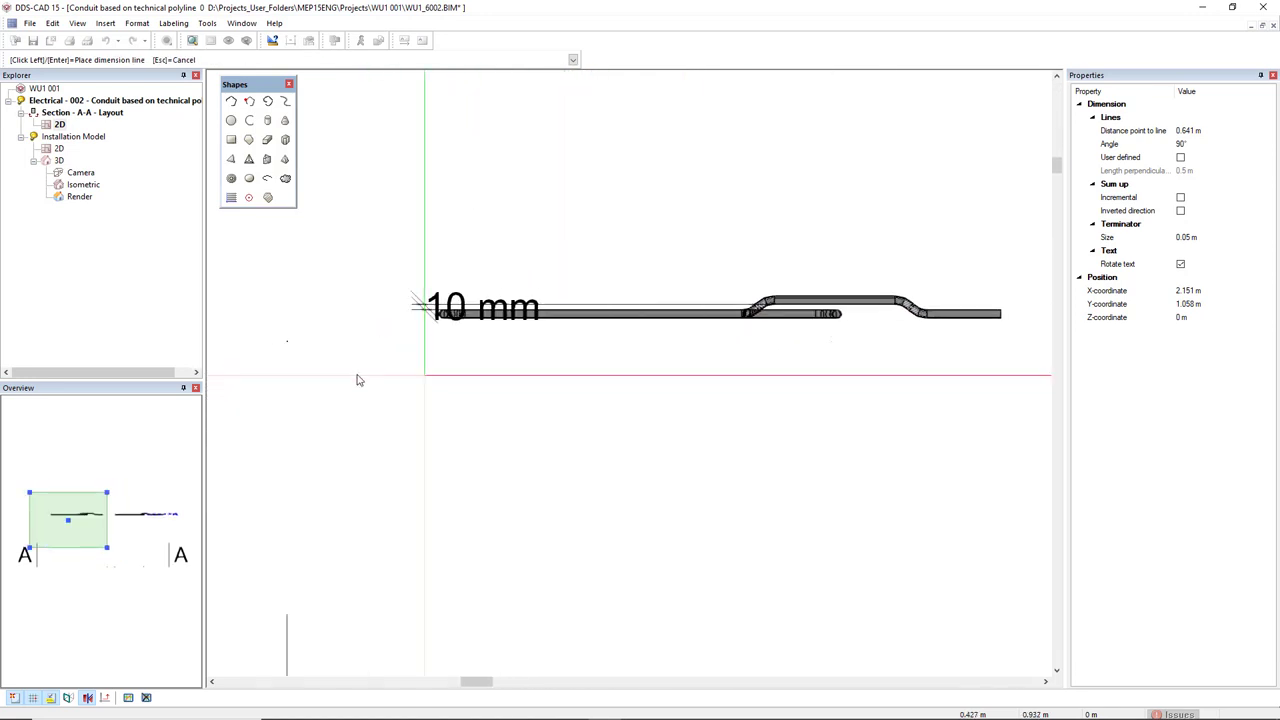
click(336, 347)
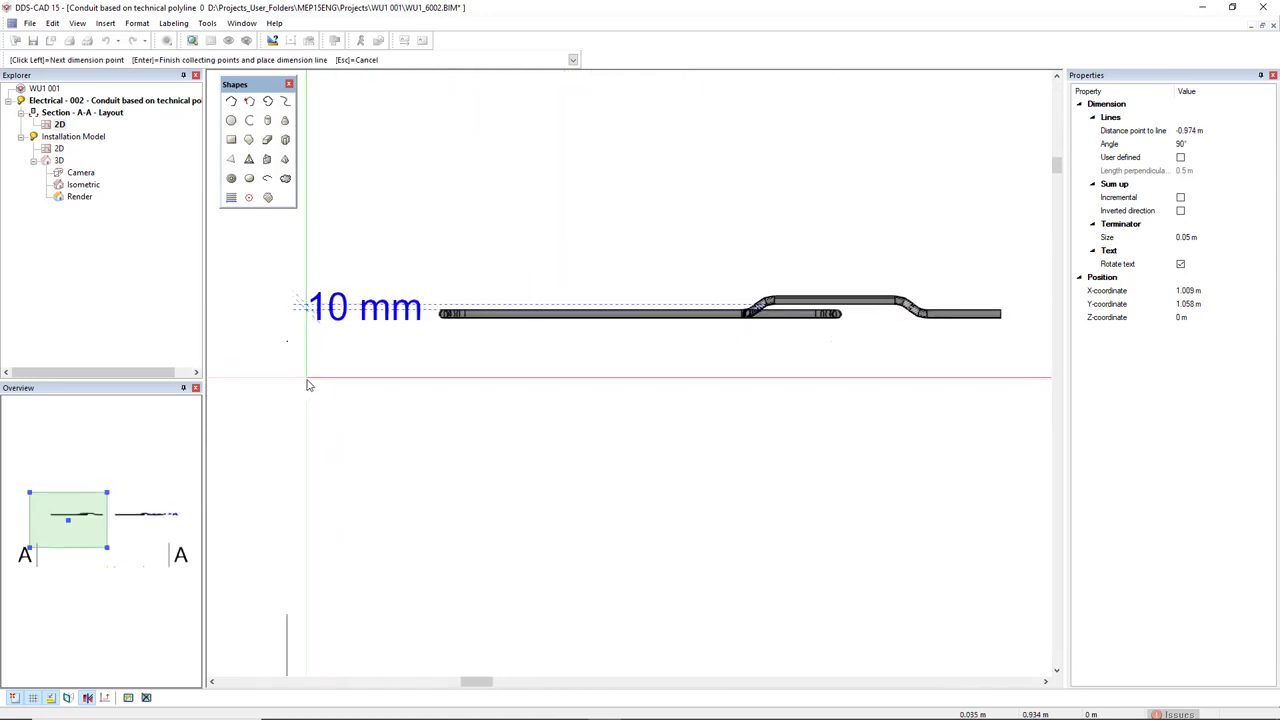
Move the 10 mm dimension text below the conduit, then return to the installation model's 2D plan
click(340, 326)
drag(307, 310, 306, 346)
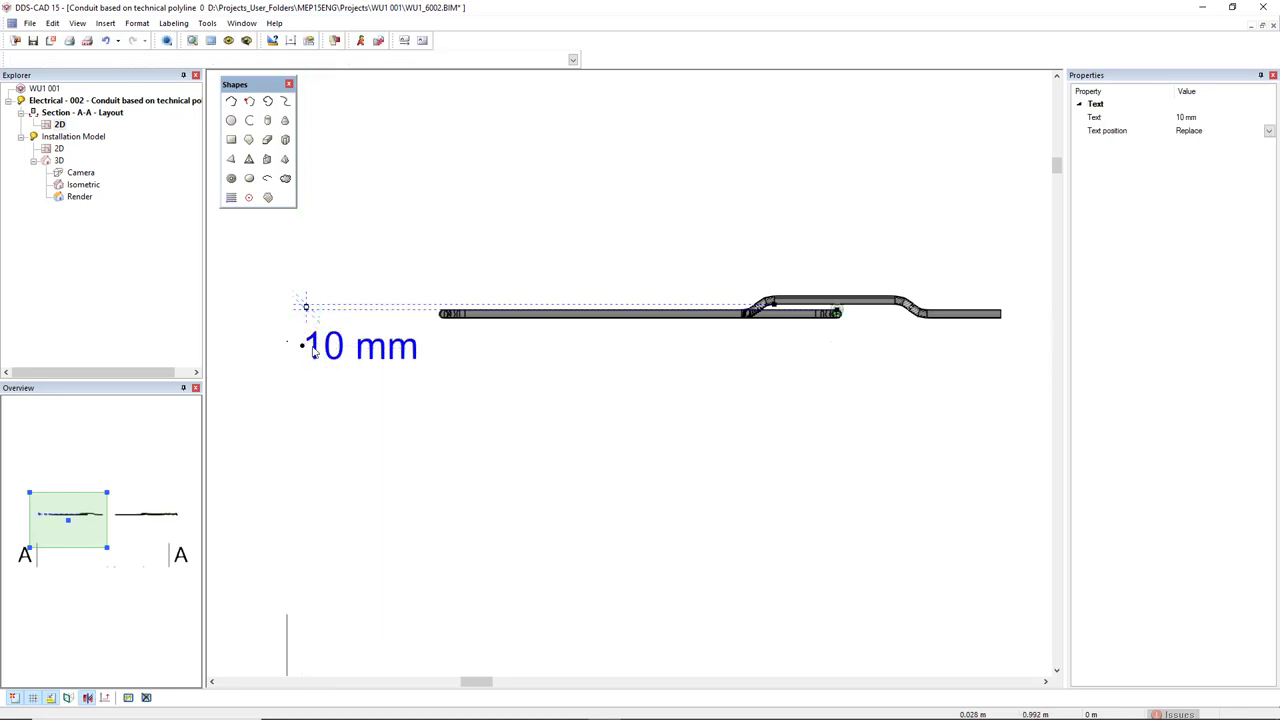
scroll(740, 420, down, 2)
scroll(652, 300, up, 4)
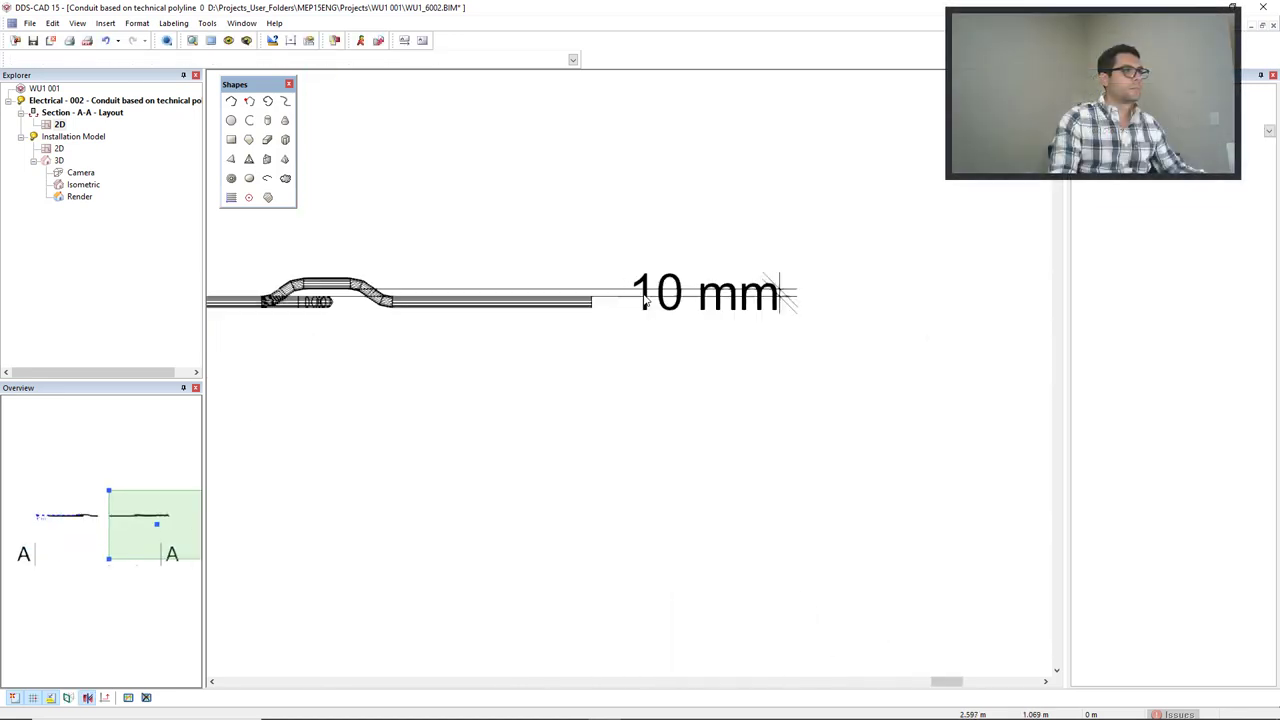
drag(780, 295, 780, 331)
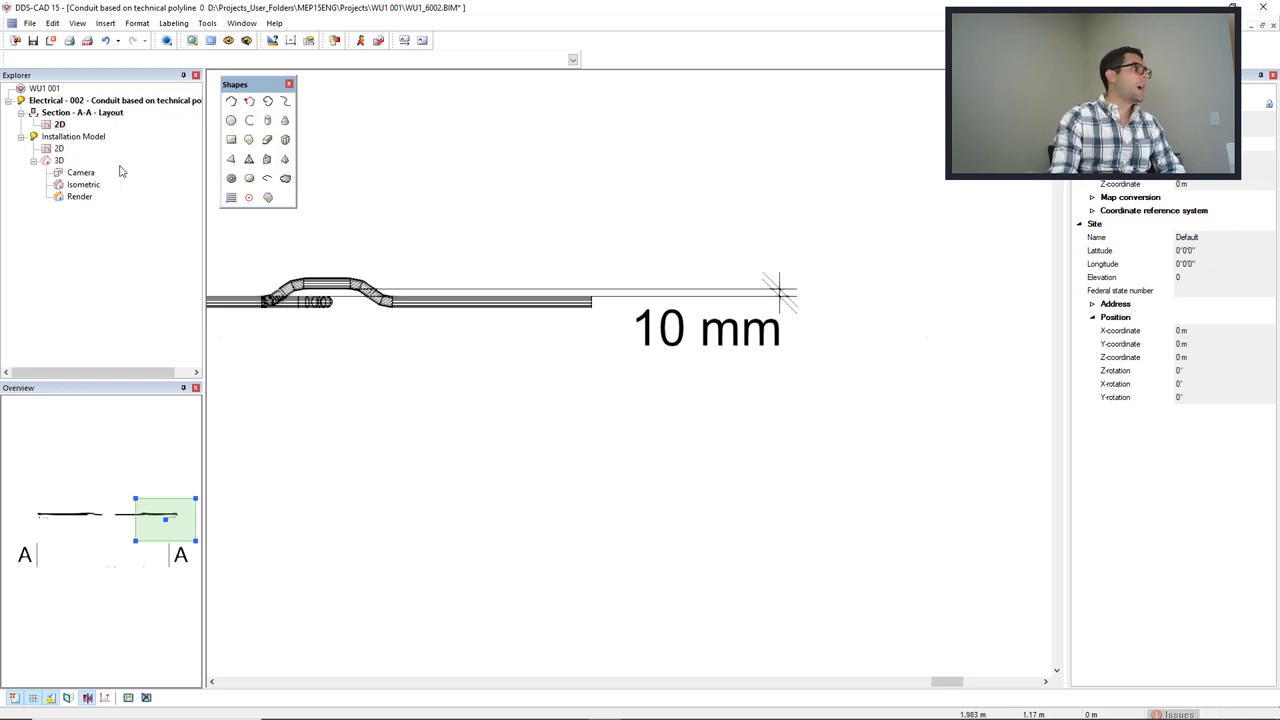
double_click(59, 148)
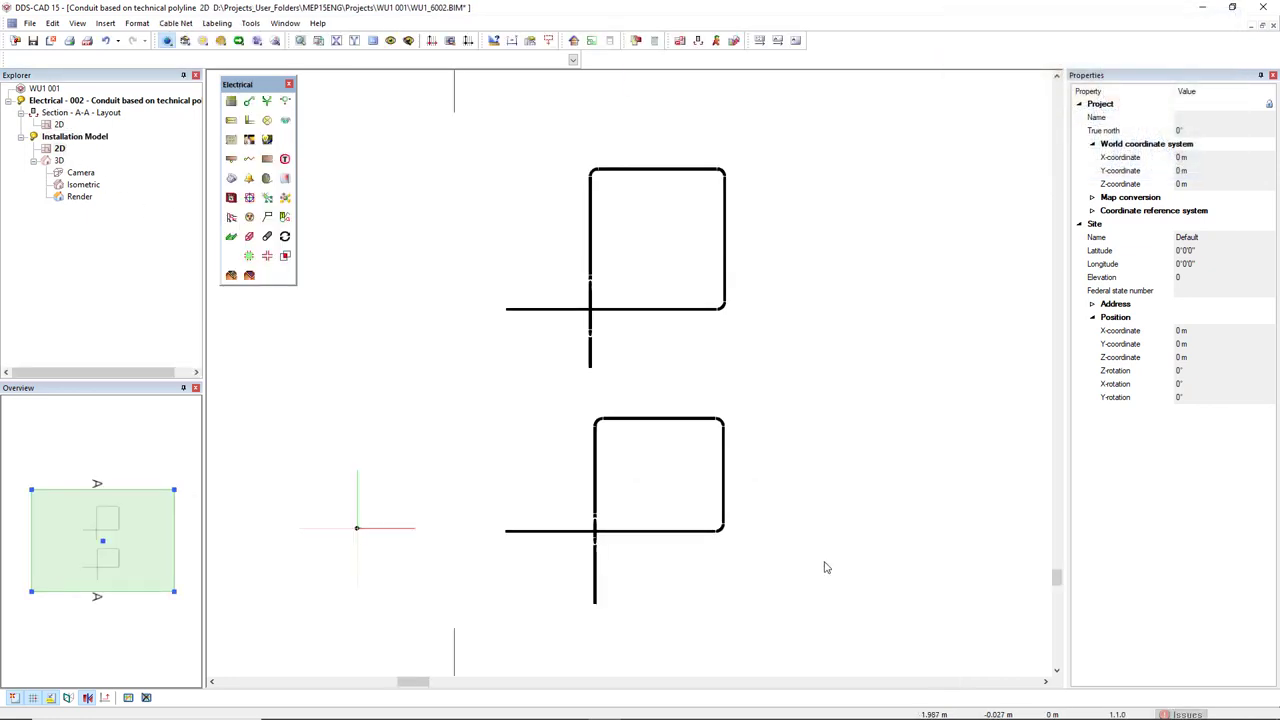
mouse_move(826, 566)
middle_down()
mouse_move(651, 477)
mouse_move(588, 483)
middle_up()
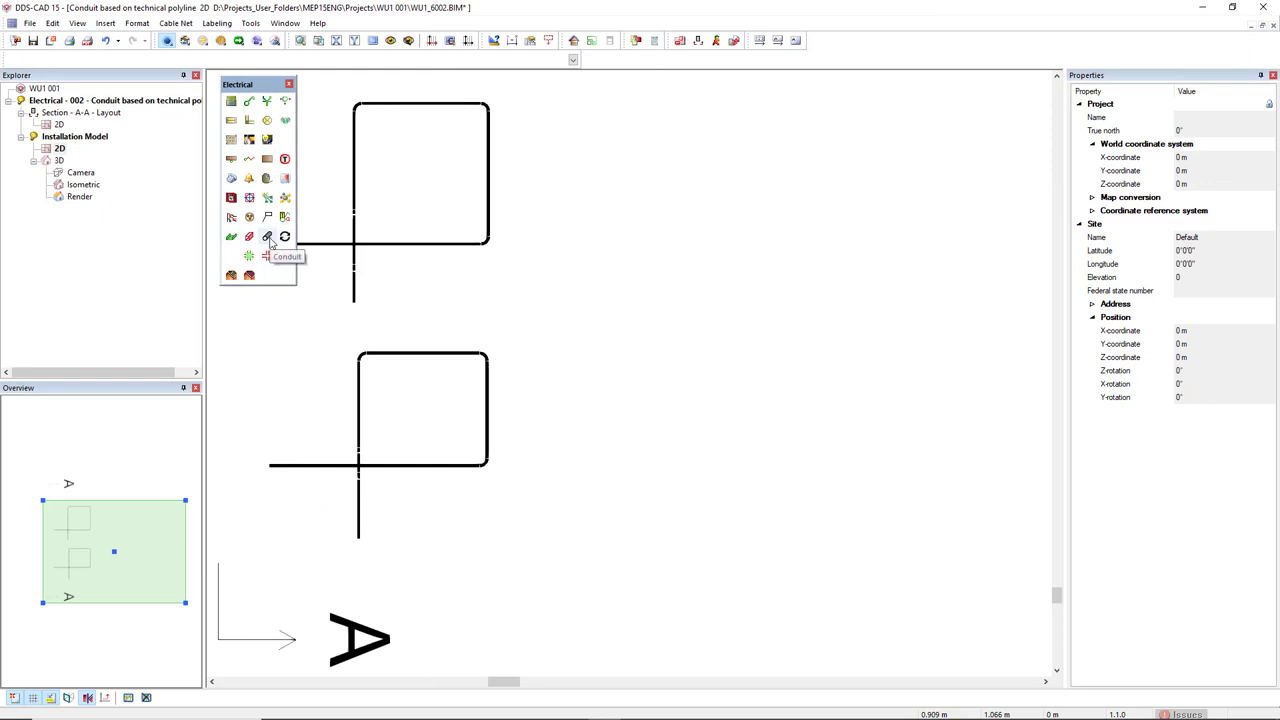
Set the new conduit's product to RO-041008-003, 25 mm DN-25 flexible light PVC
click(269, 240)
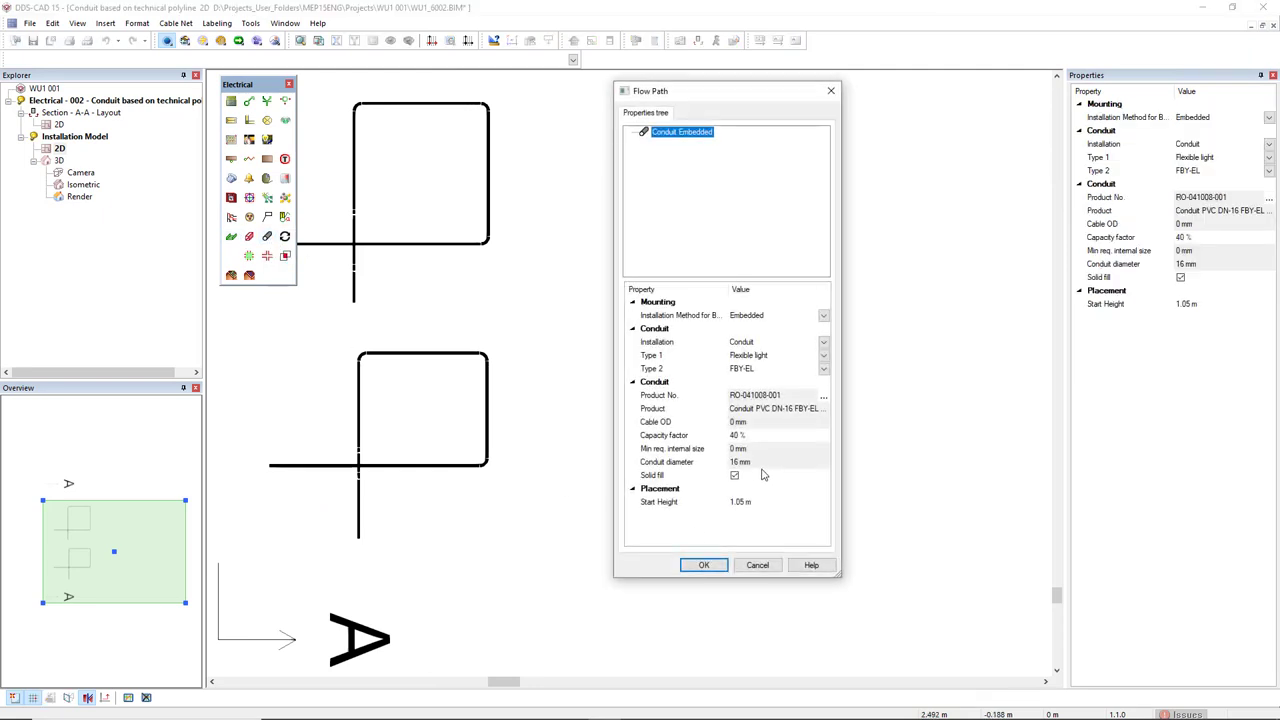
click(824, 397)
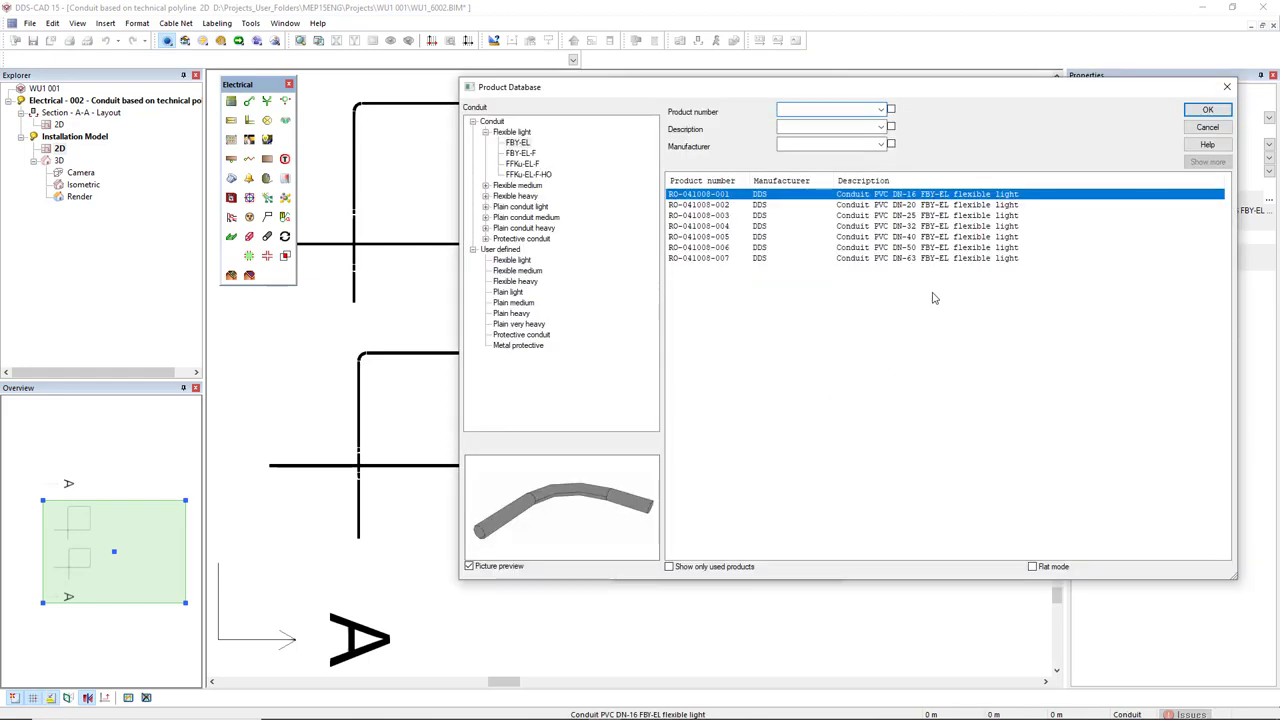
click(986, 215)
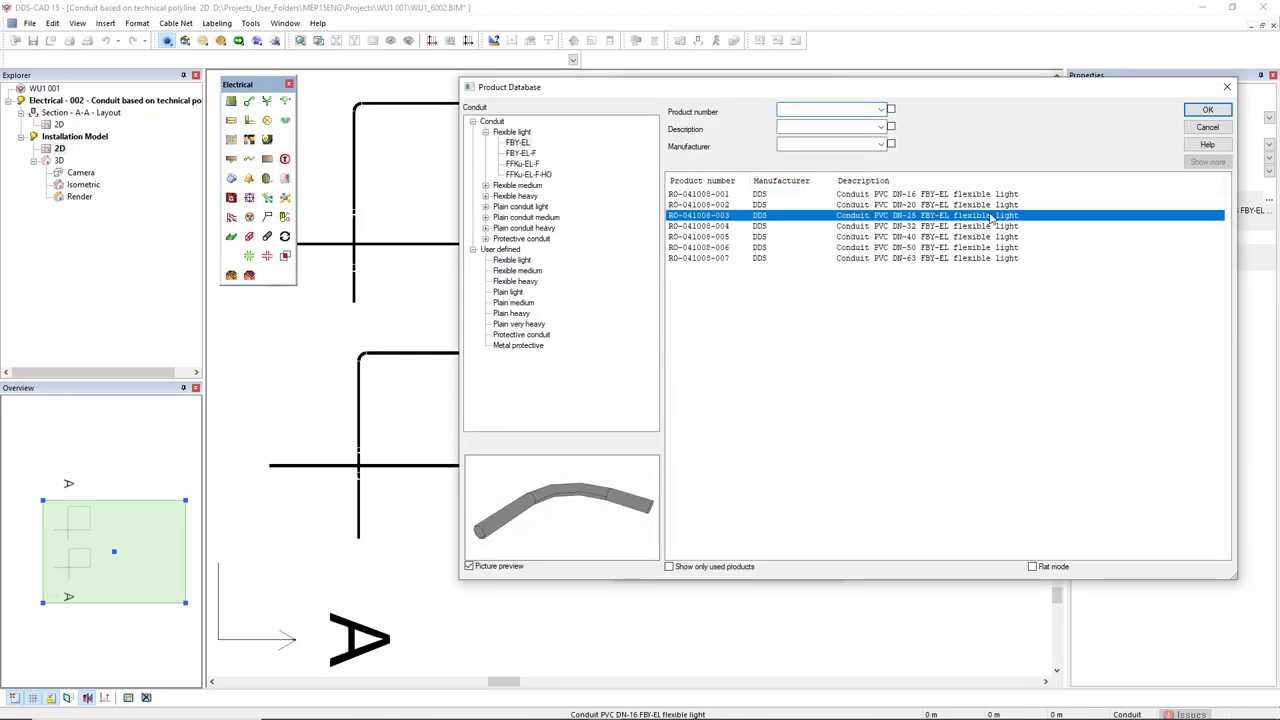
click(1205, 112)
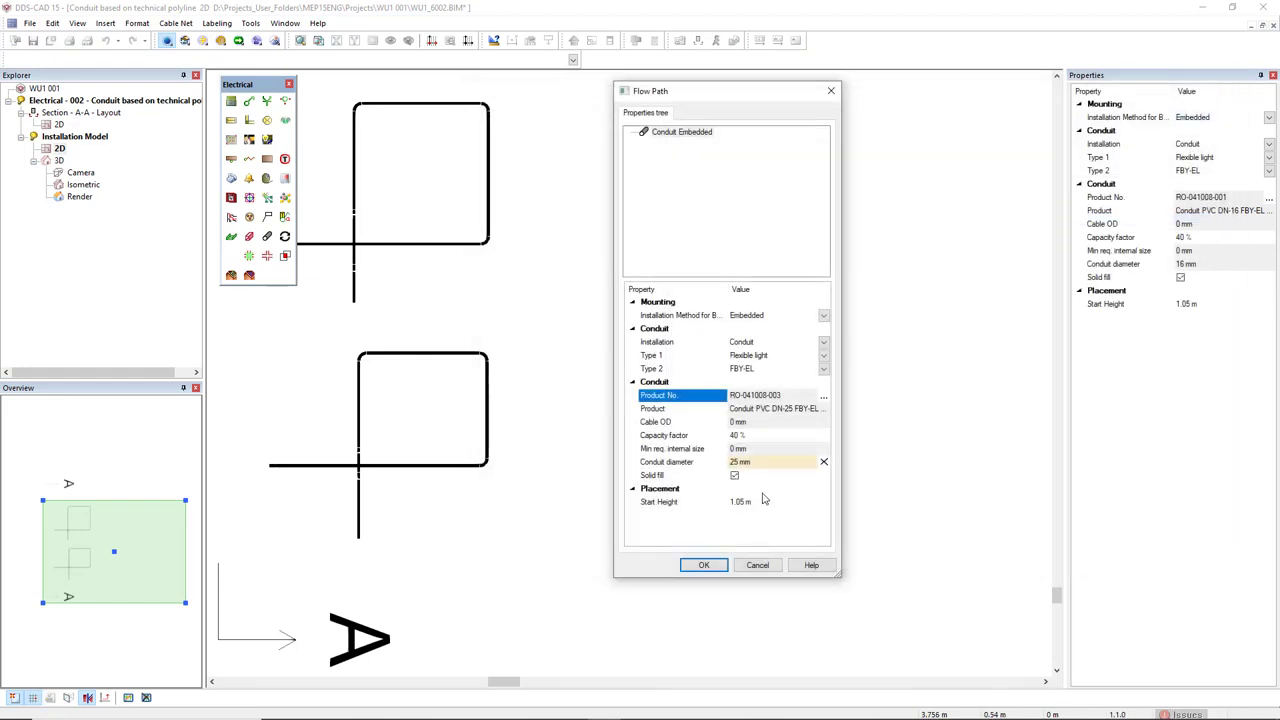
click(704, 566)
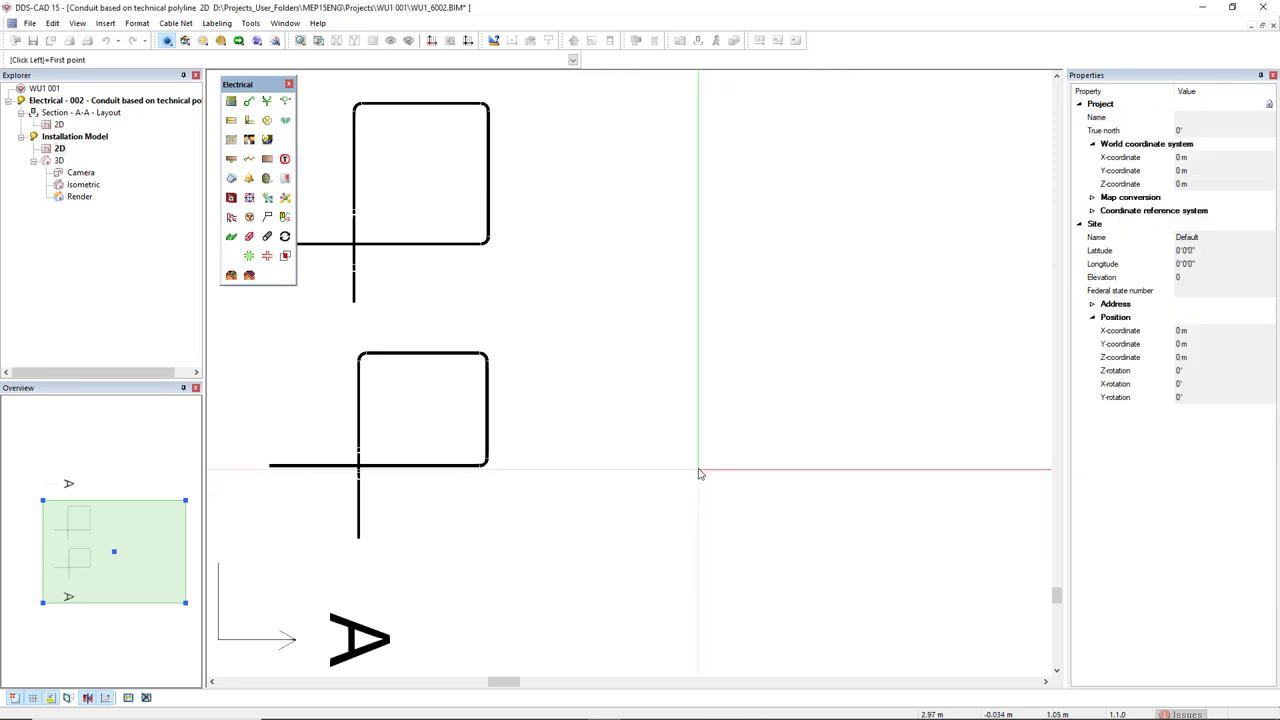
Draw a 25 mm conduit loop that climbs over the existing conduit at 45°, 0.01 m clearance
click(698, 467)
click(853, 466)
click(853, 369)
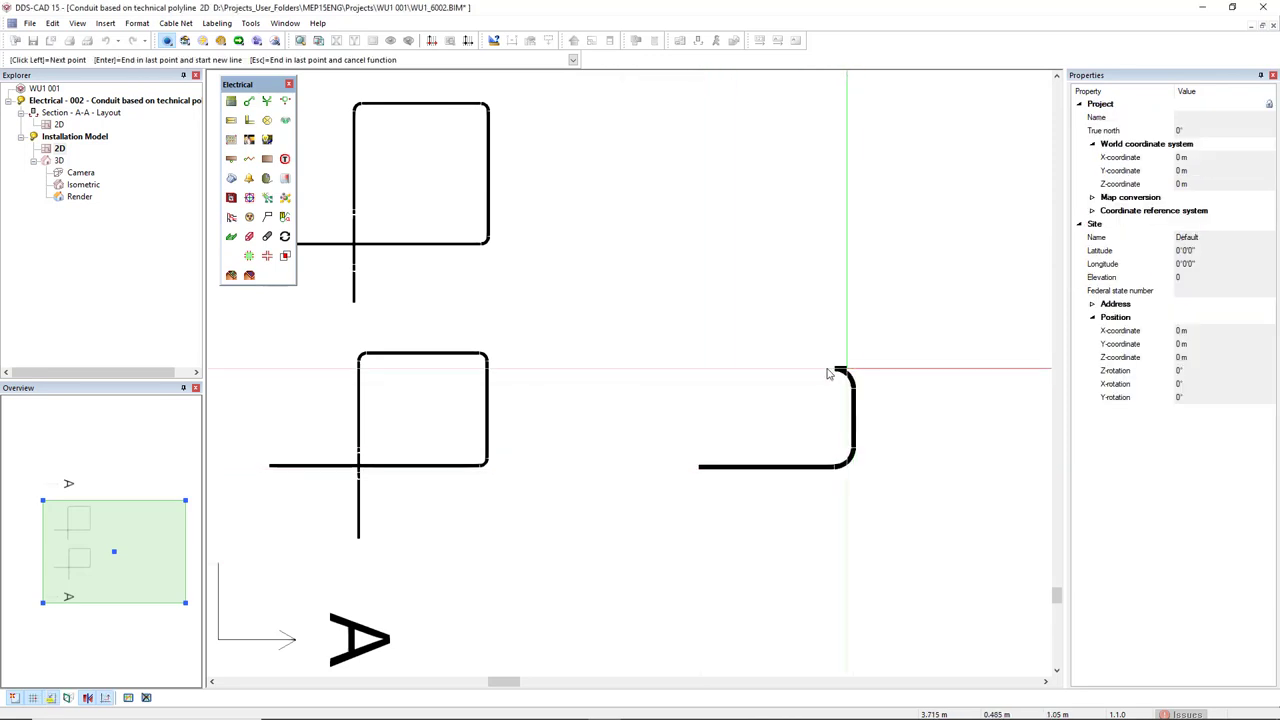
click(753, 368)
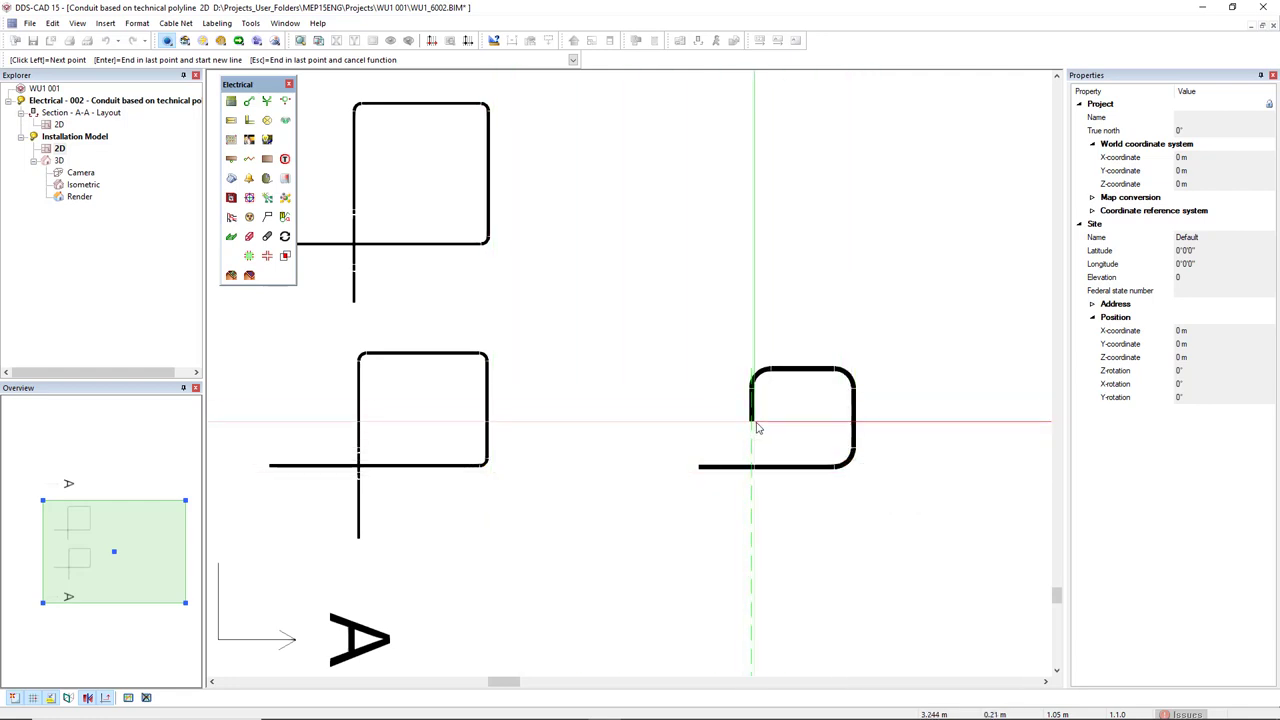
scroll(758, 440, up, 3)
scroll(758, 442, up, 1)
click(738, 521)
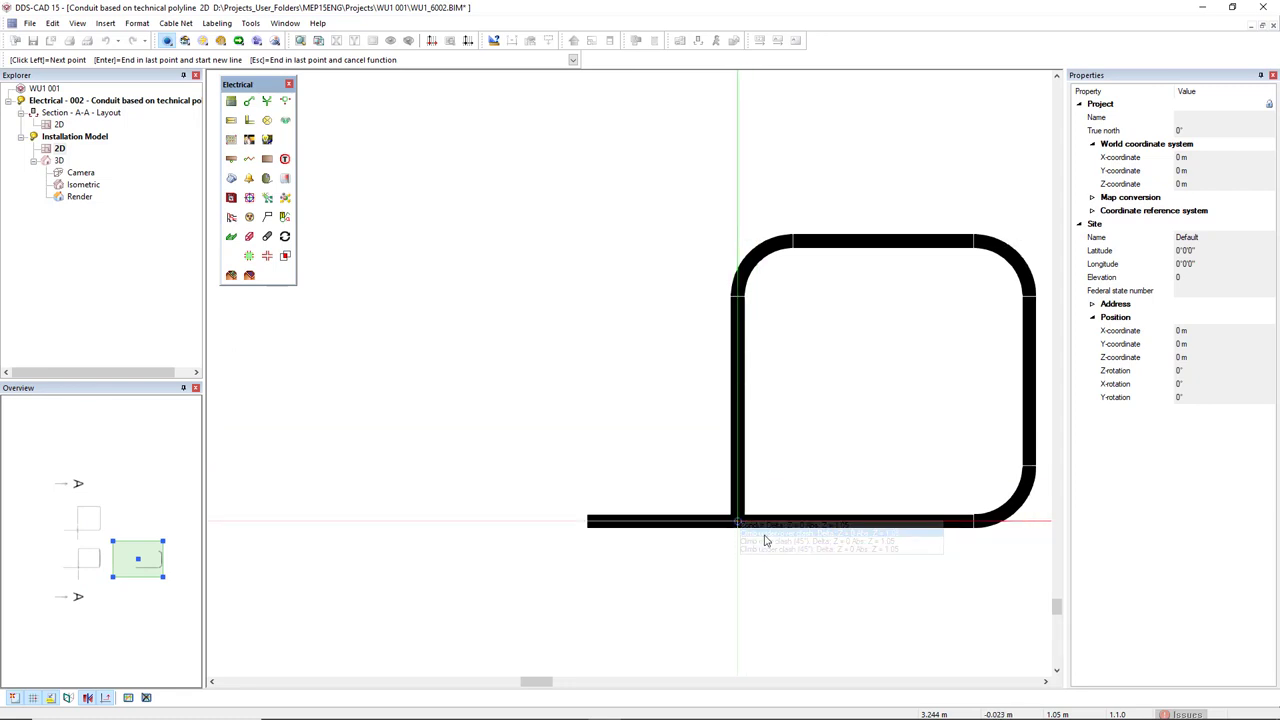
click(802, 541)
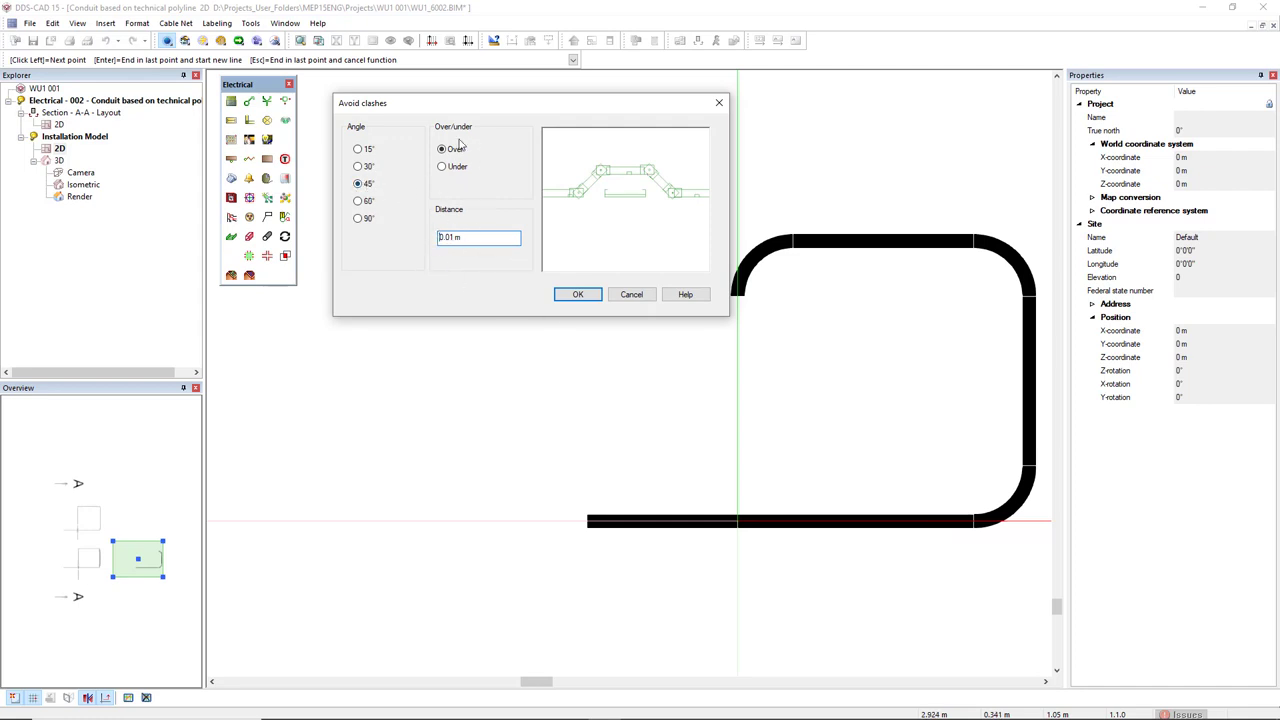
click(577, 294)
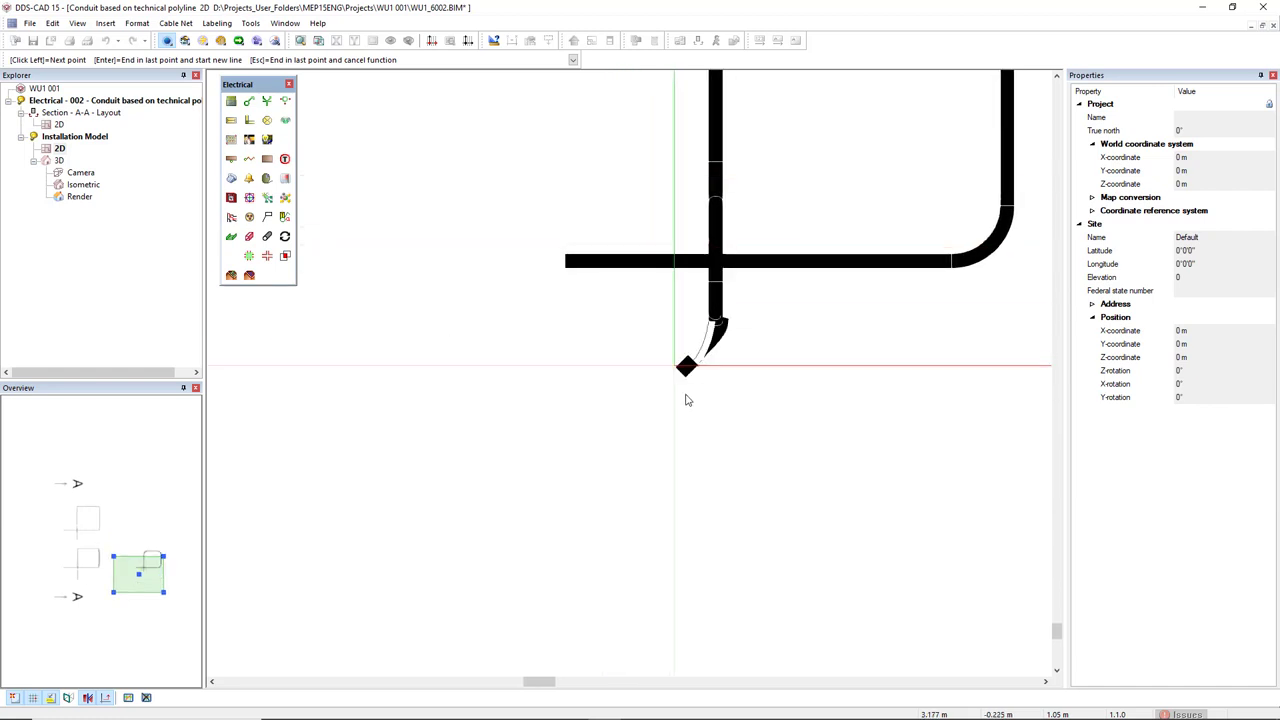
Finish the first 25 mm conduit and draw the second loop's corners up to the crossing
key(Return)
scroll(660, 500, down, 5)
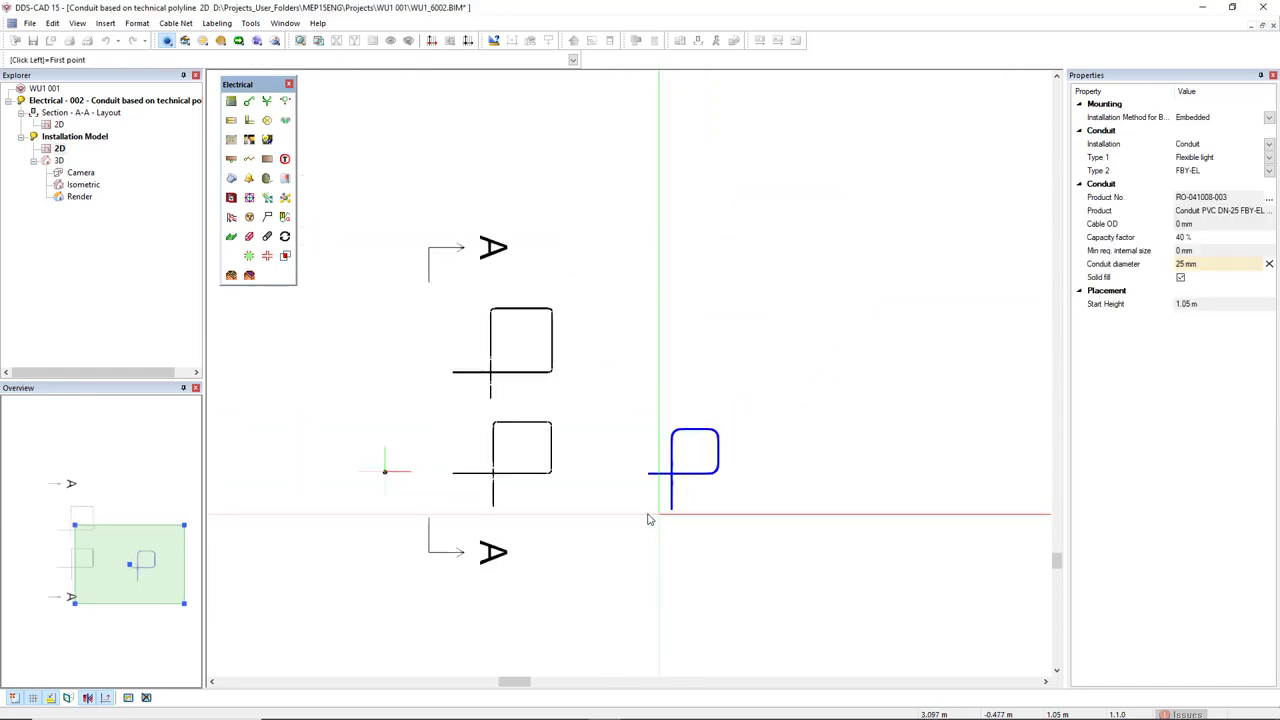
scroll(630, 374, up, 3)
click(626, 366)
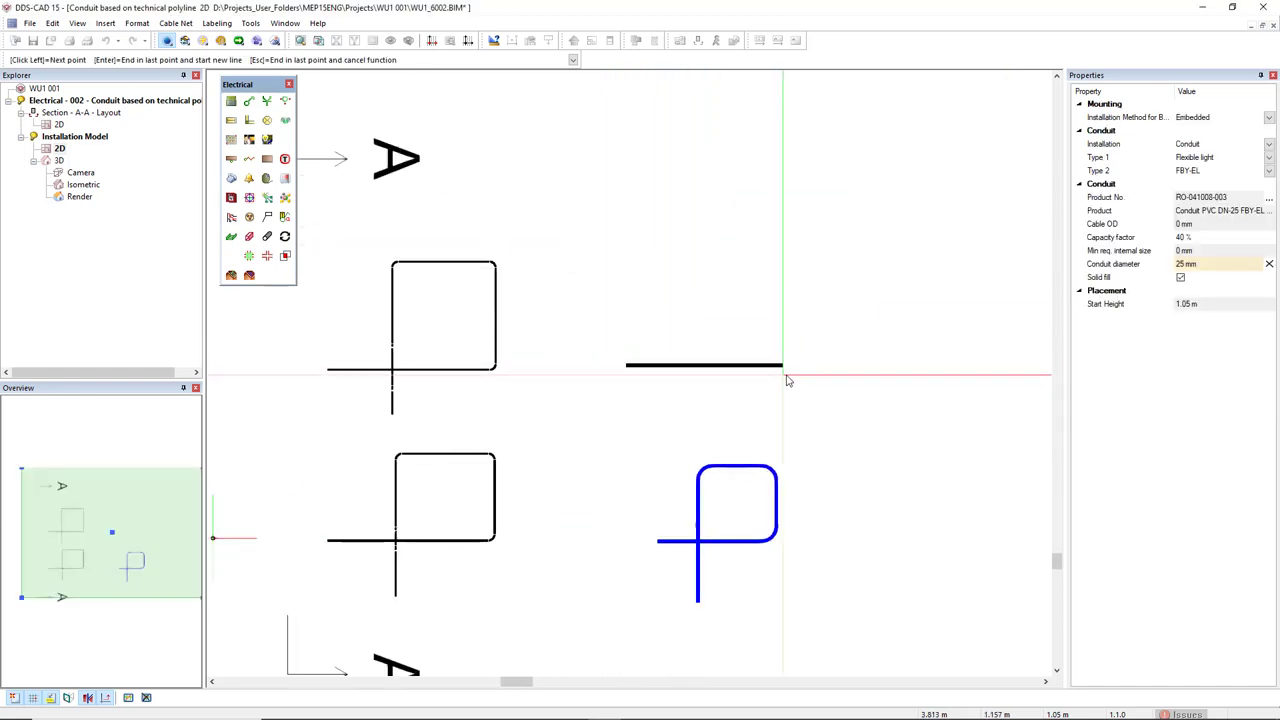
click(786, 366)
click(786, 277)
click(685, 277)
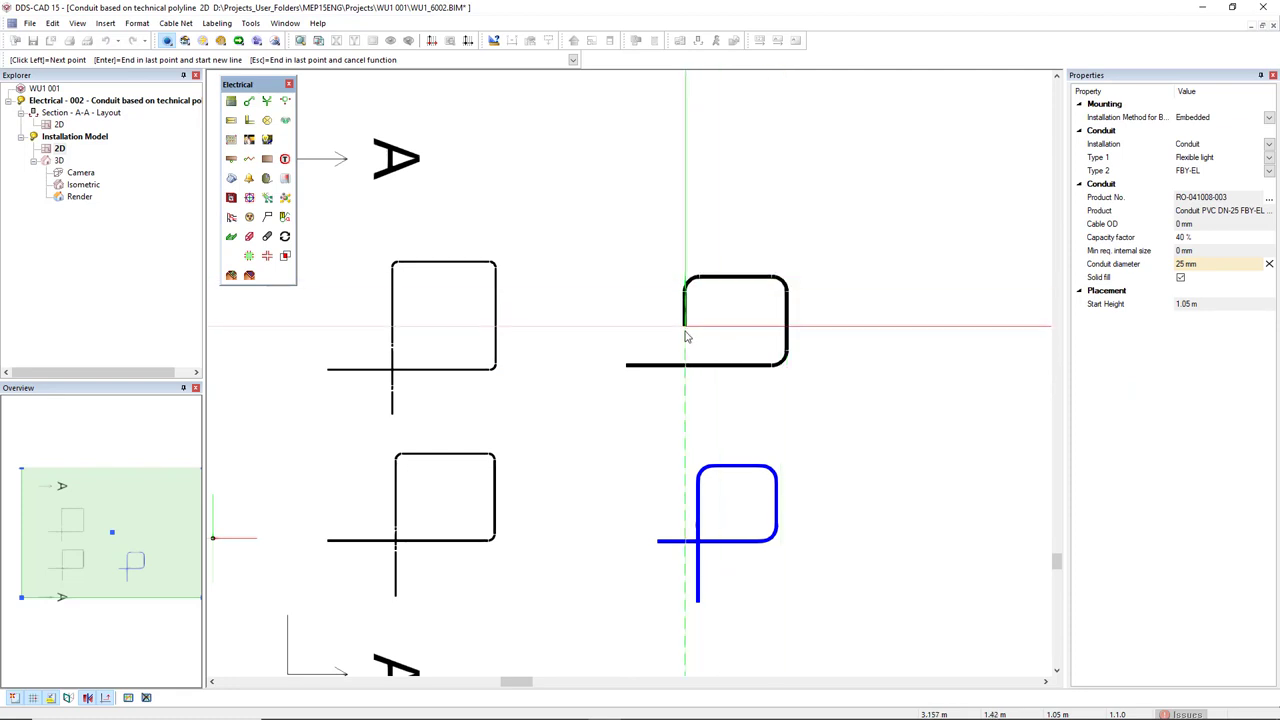
click(685, 347)
Offset the second conduit 0.035 m at 45° over the crossing, then place its end point
click(686, 348)
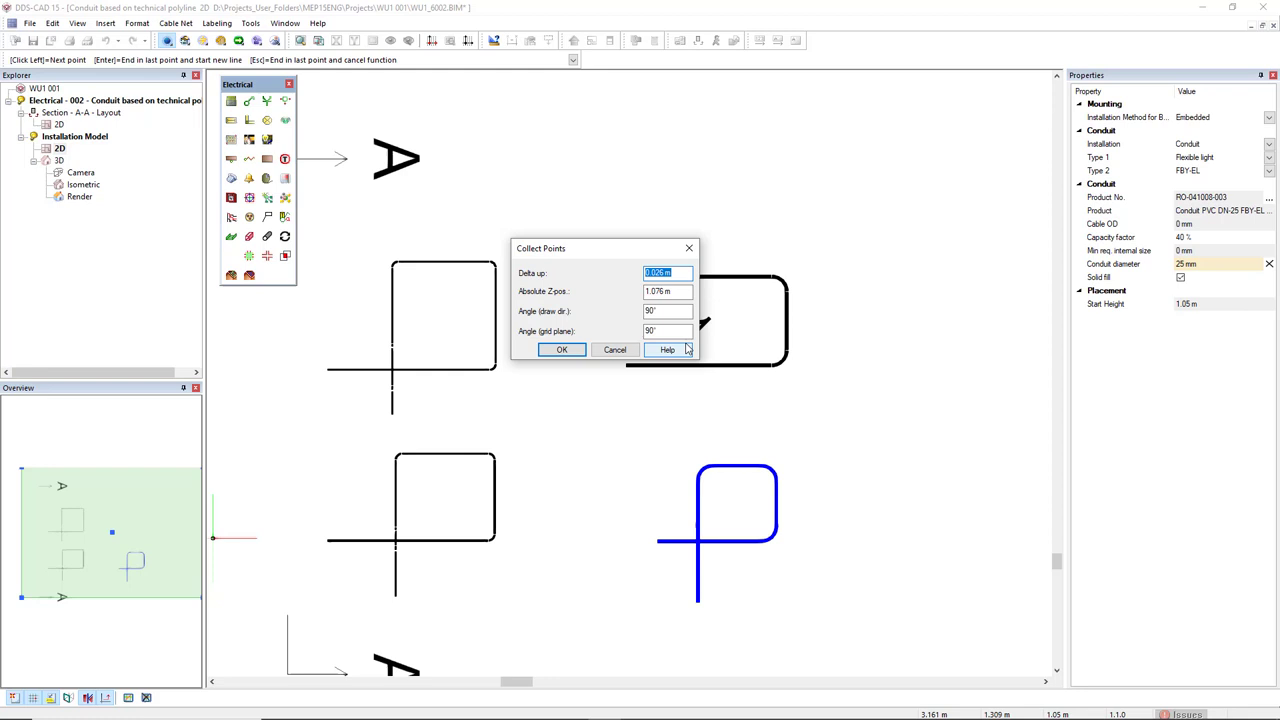
text(0)
text(.035)
key(Tab)
key(Tab)
text(45)
key(Return)
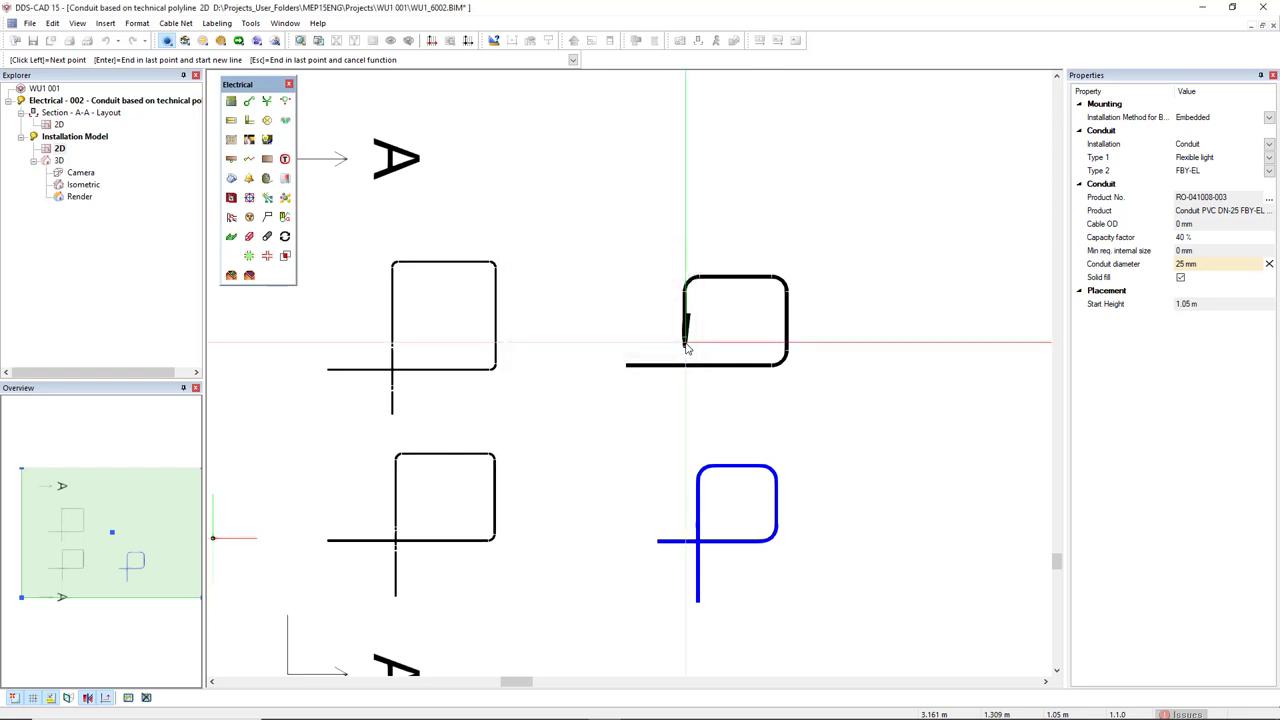
scroll(681, 360, up, 4)
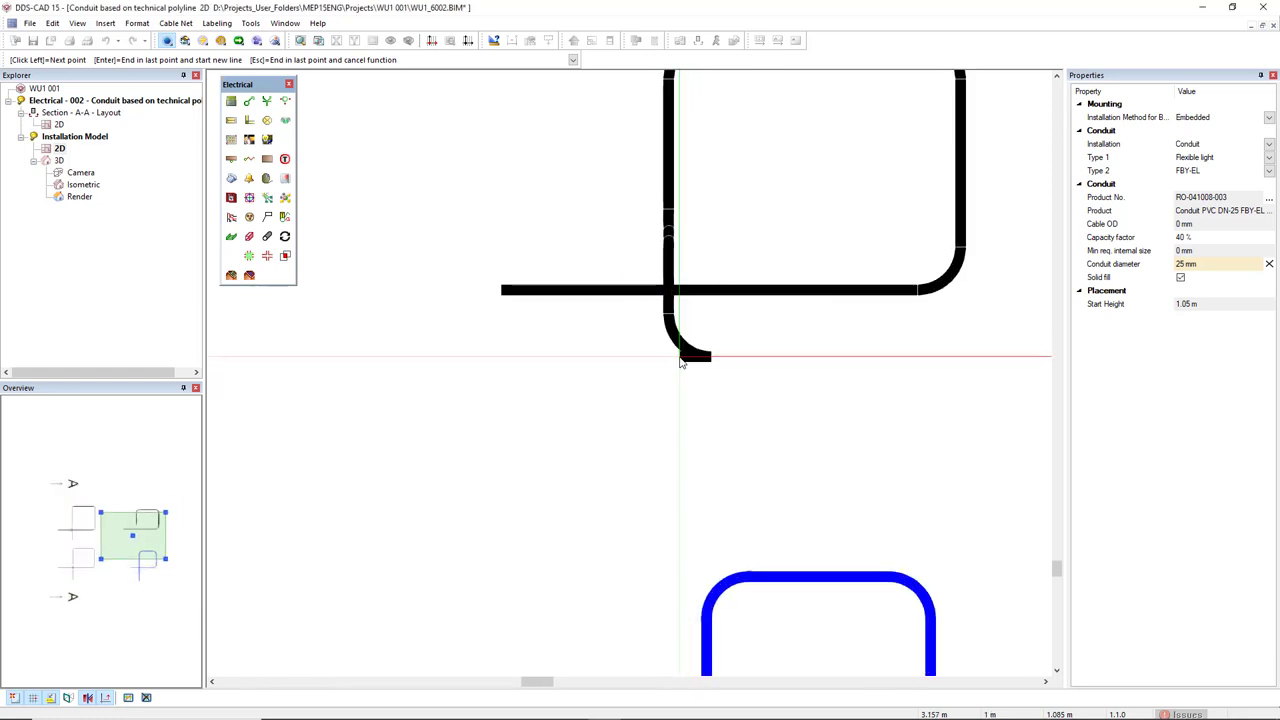
click(683, 360)
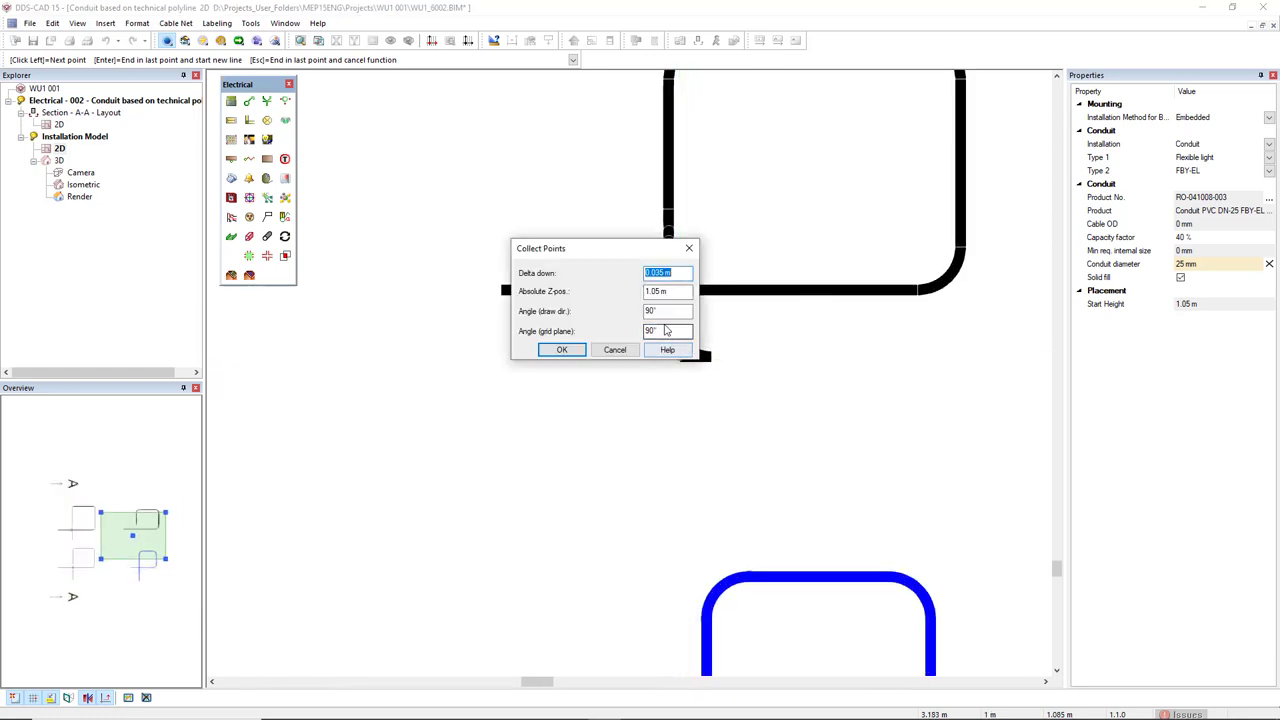
key(Tab)
key(Tab)
key(Tab)
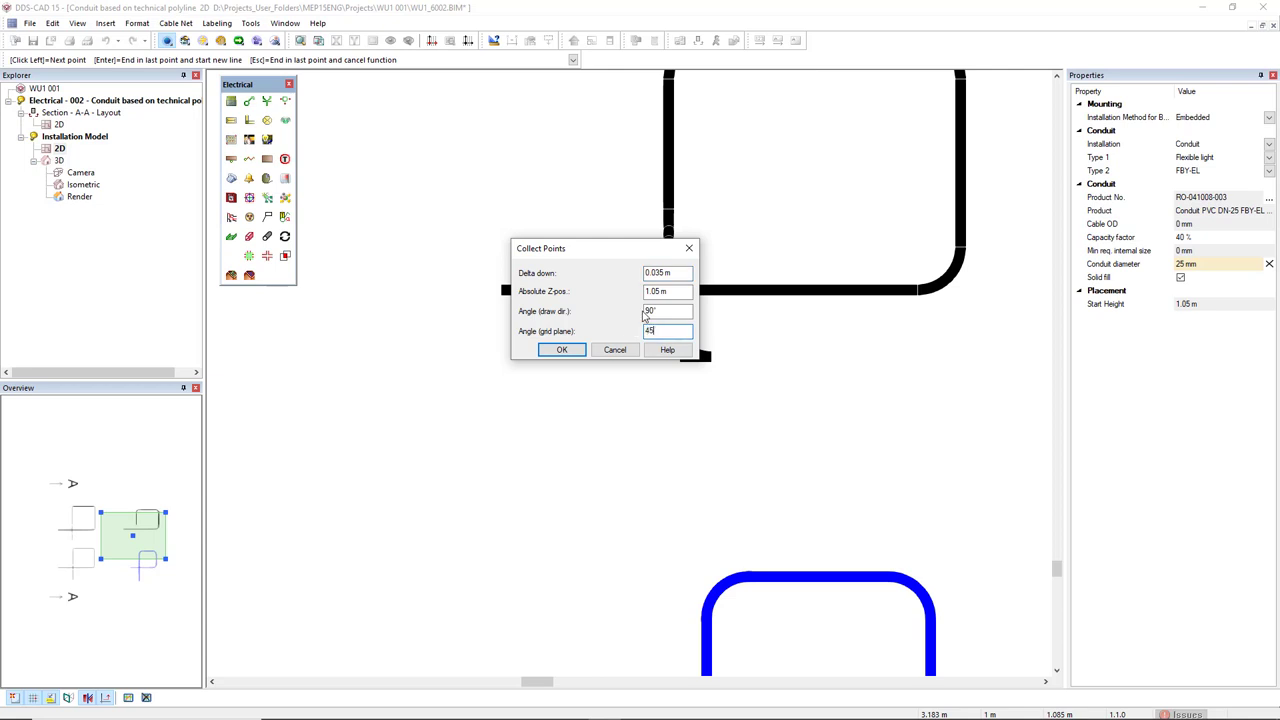
key(Return)
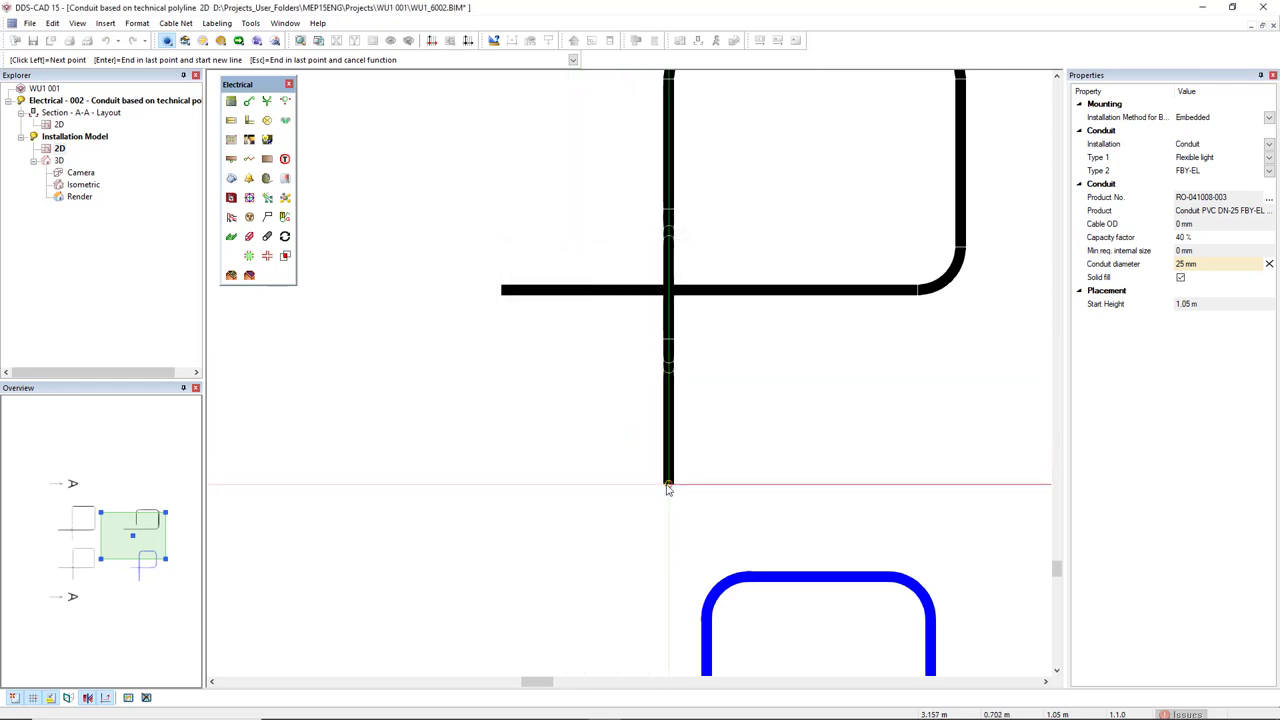
click(668, 488)
key(Escape)
scroll(520, 515, down, 5)
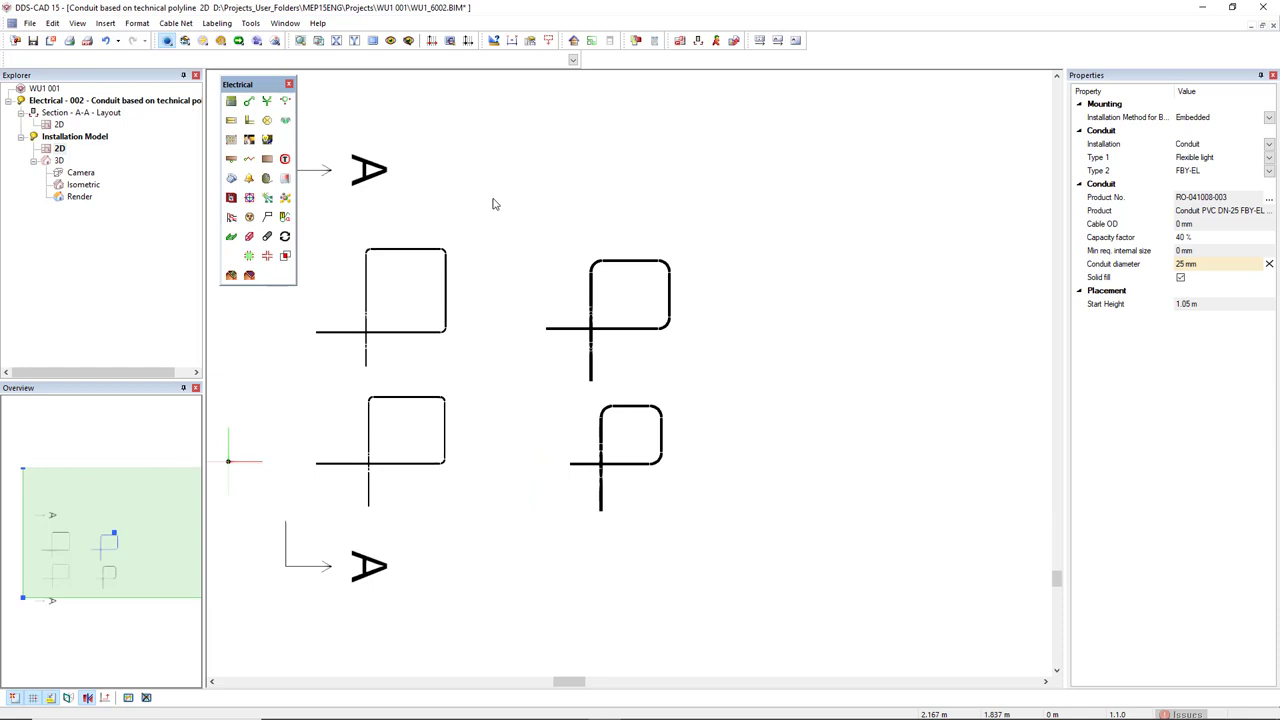
Draw section line B-B across both 25 mm conduit loops and open its 2D layout view
click(698, 40)
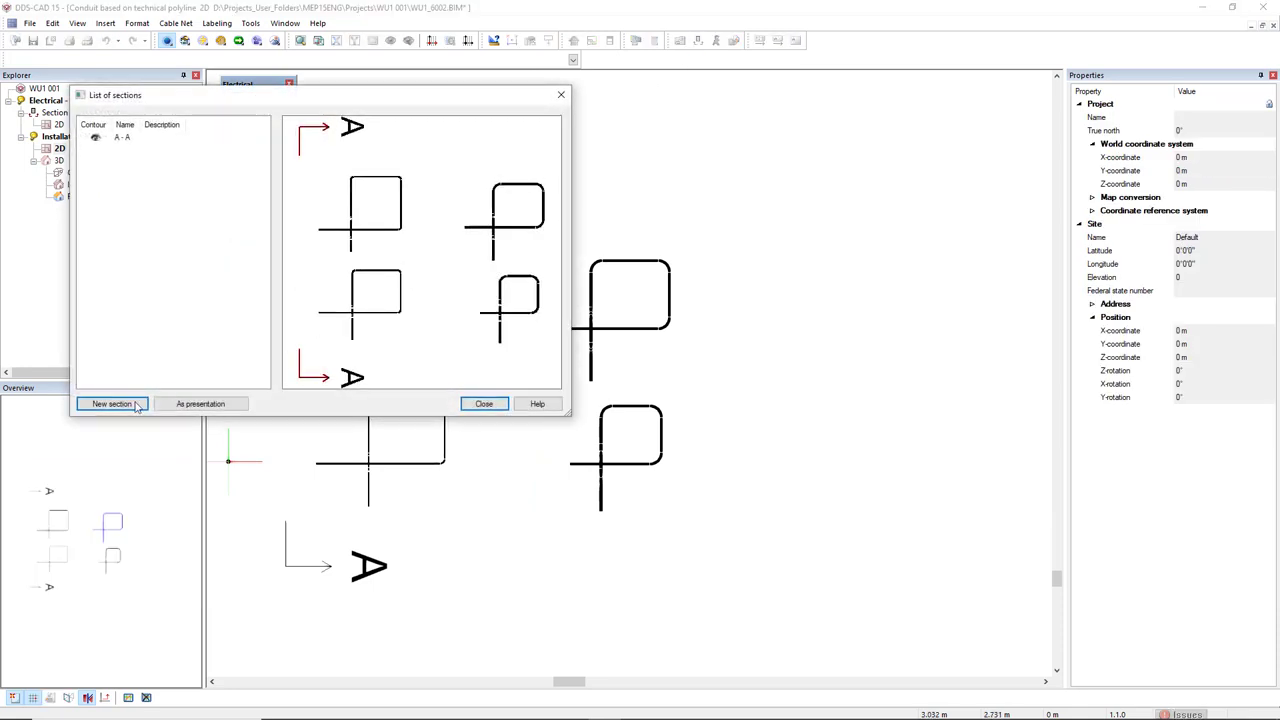
click(111, 404)
click(533, 130)
click(533, 517)
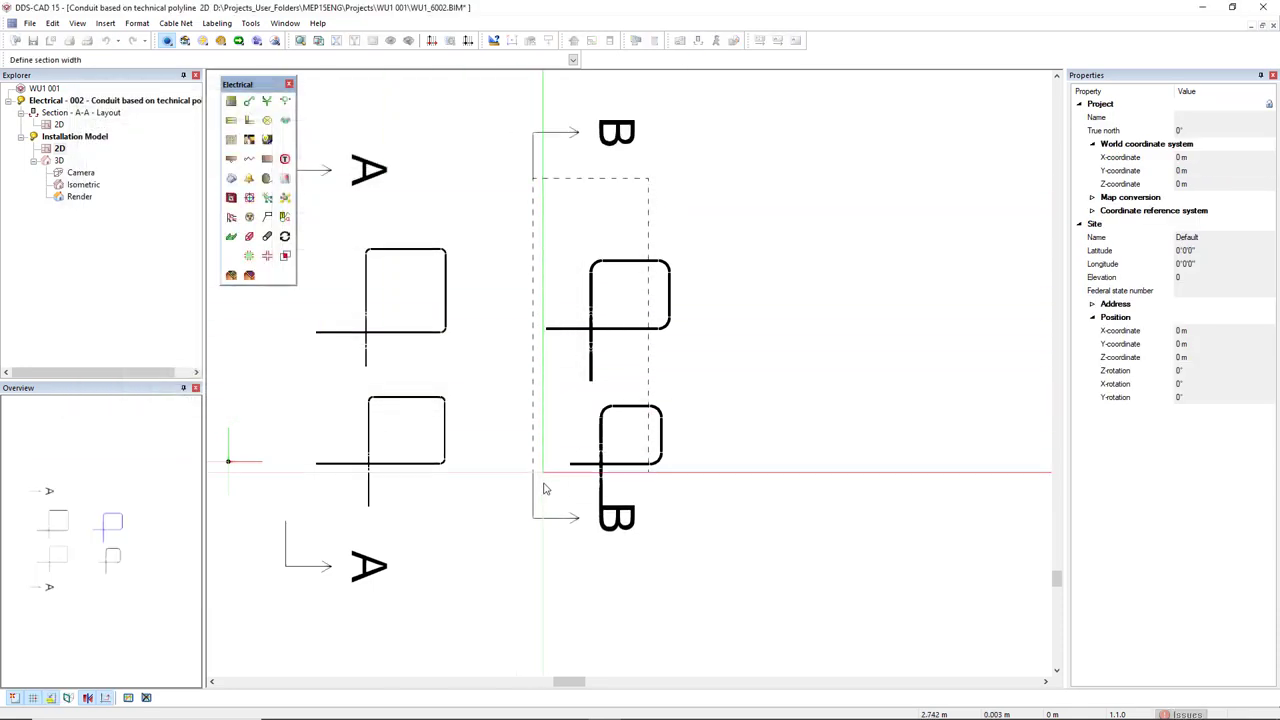
click(714, 540)
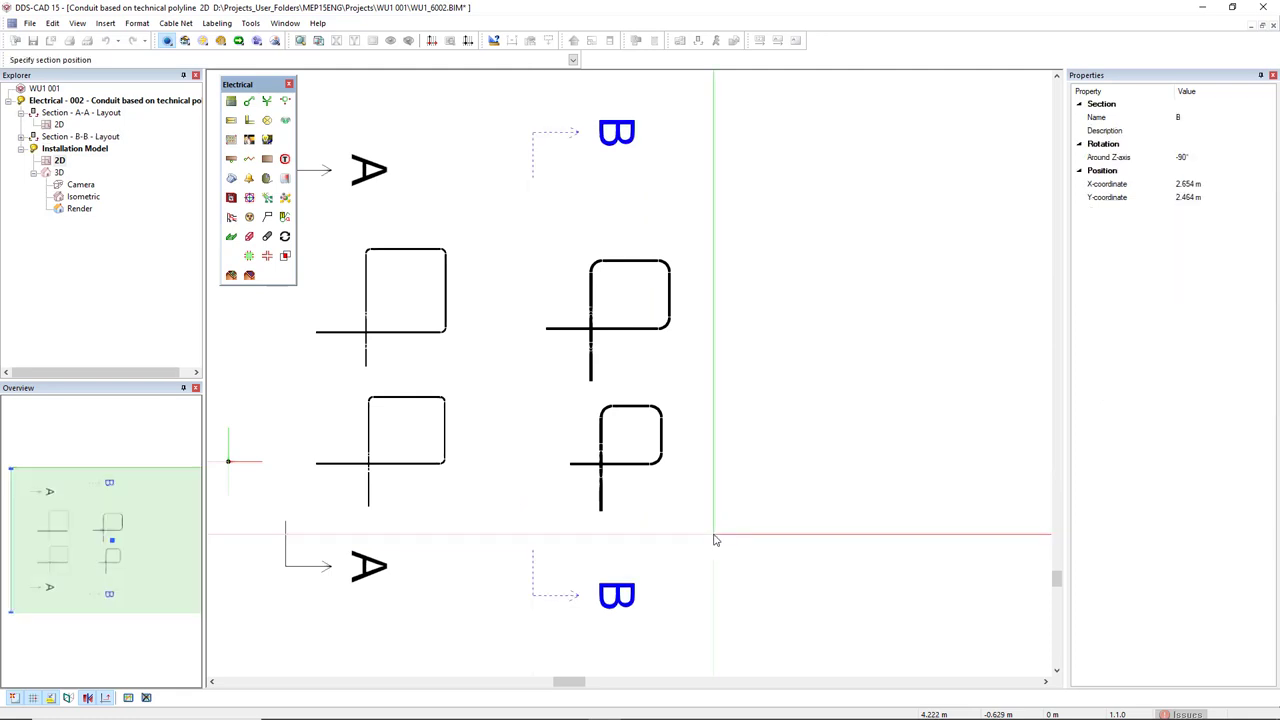
click(714, 540)
double_click(95, 136)
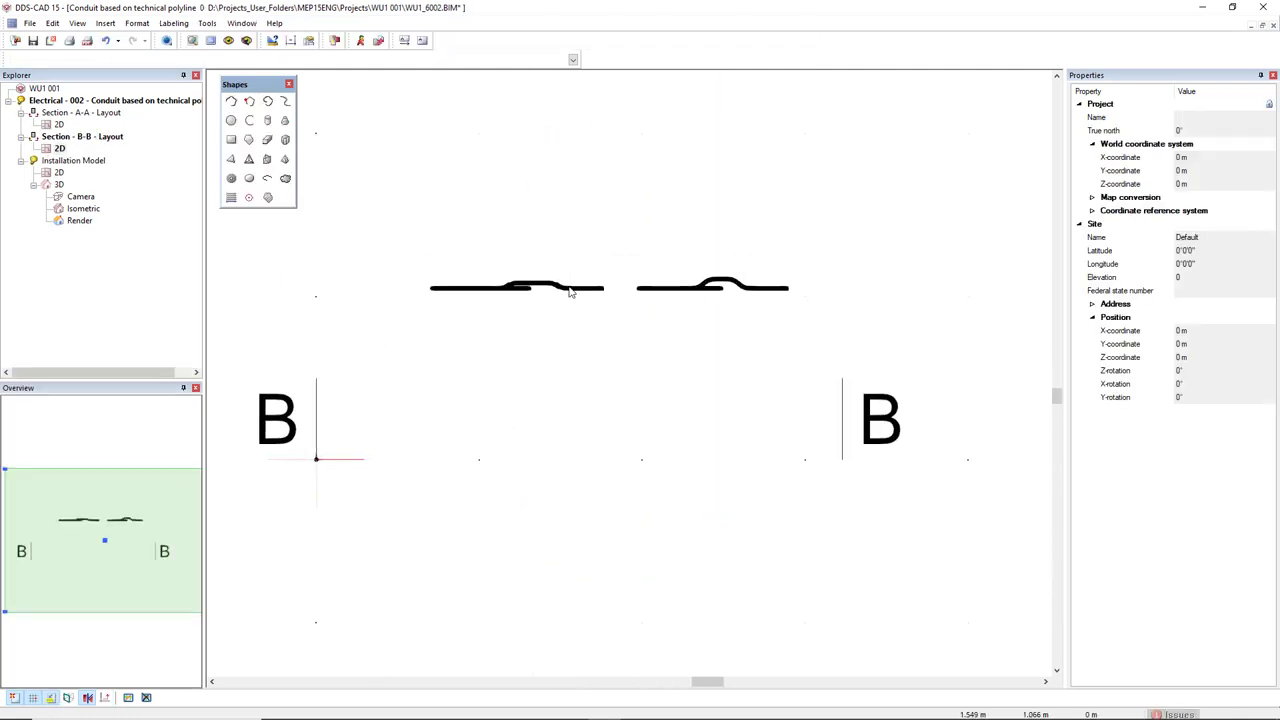
Dimension the automatic climb-over's 34 mm rise above the crossed conduit in section B-B
scroll(631, 297, up, 3)
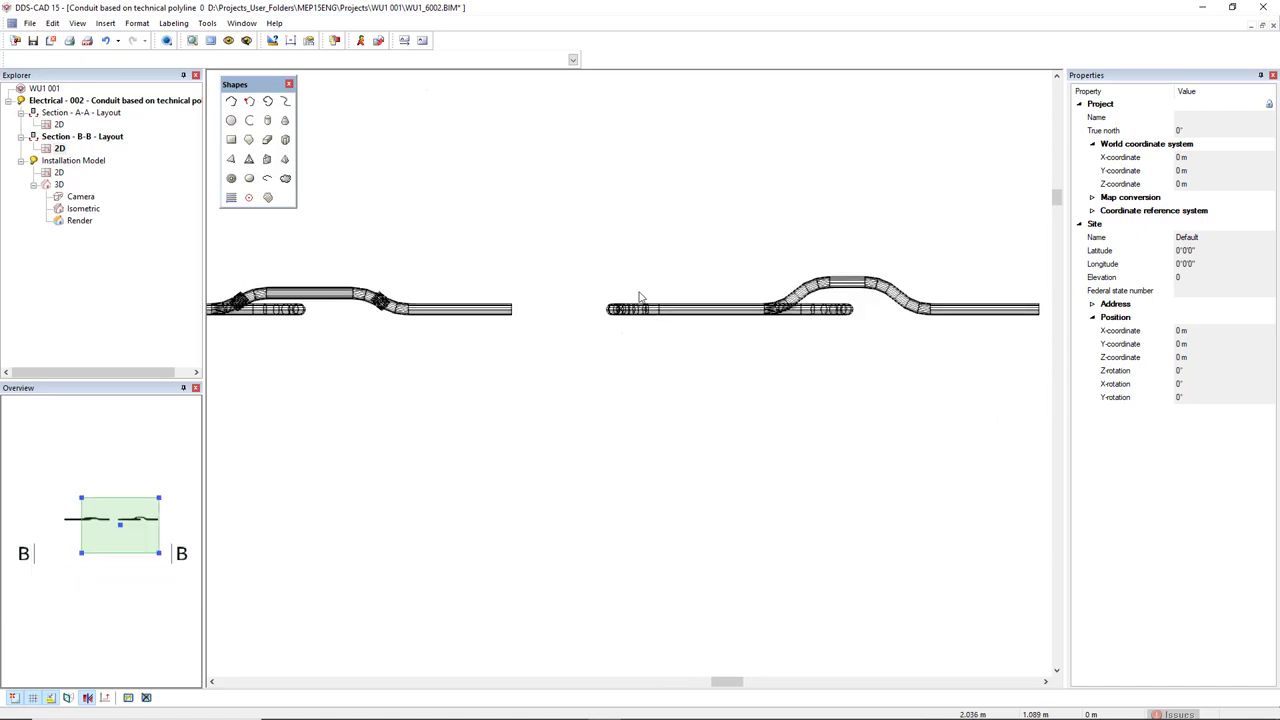
scroll(884, 302, up, 5)
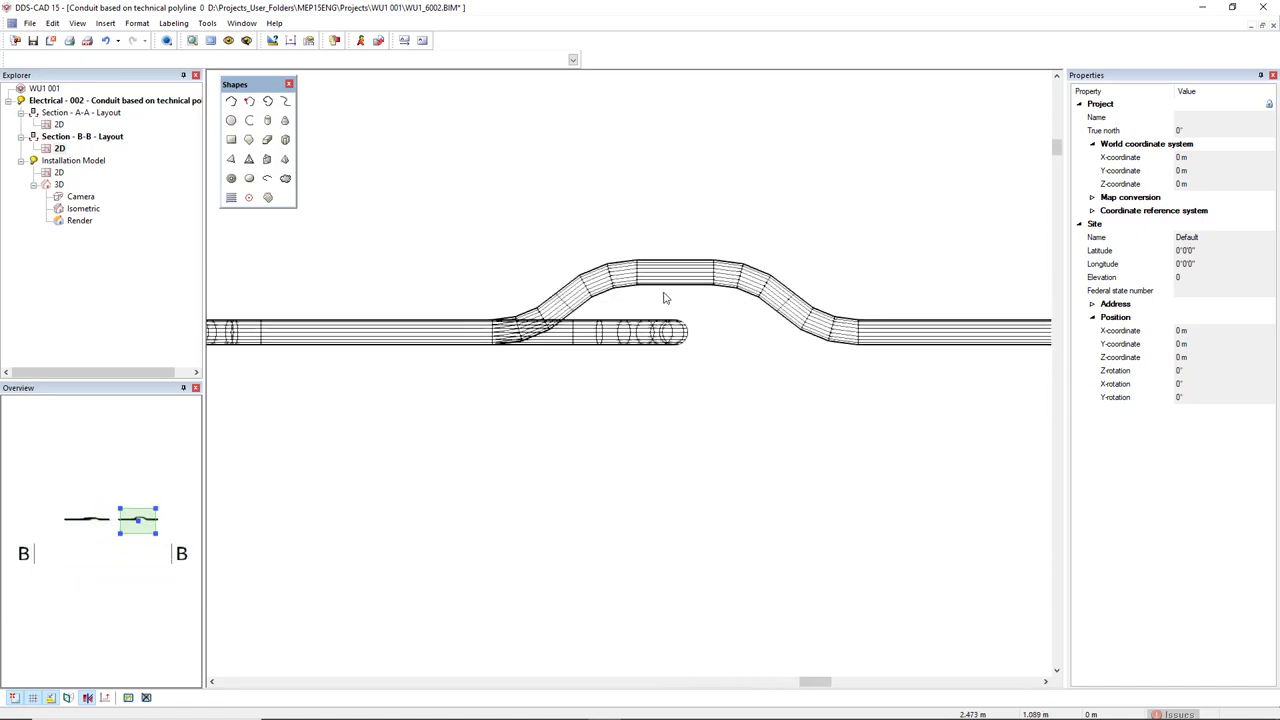
middle_drag(681, 284, 625, 267)
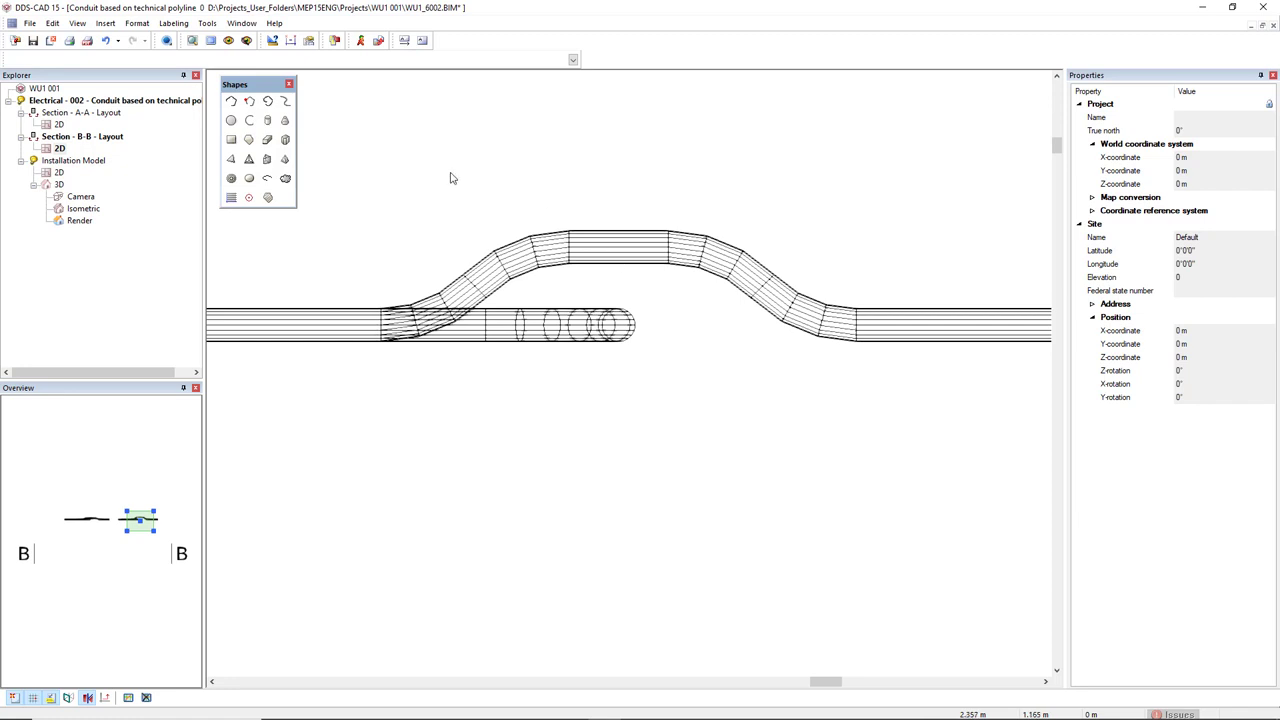
key(d)
scroll(551, 289, up, 3)
scroll(700, 335, up, 3)
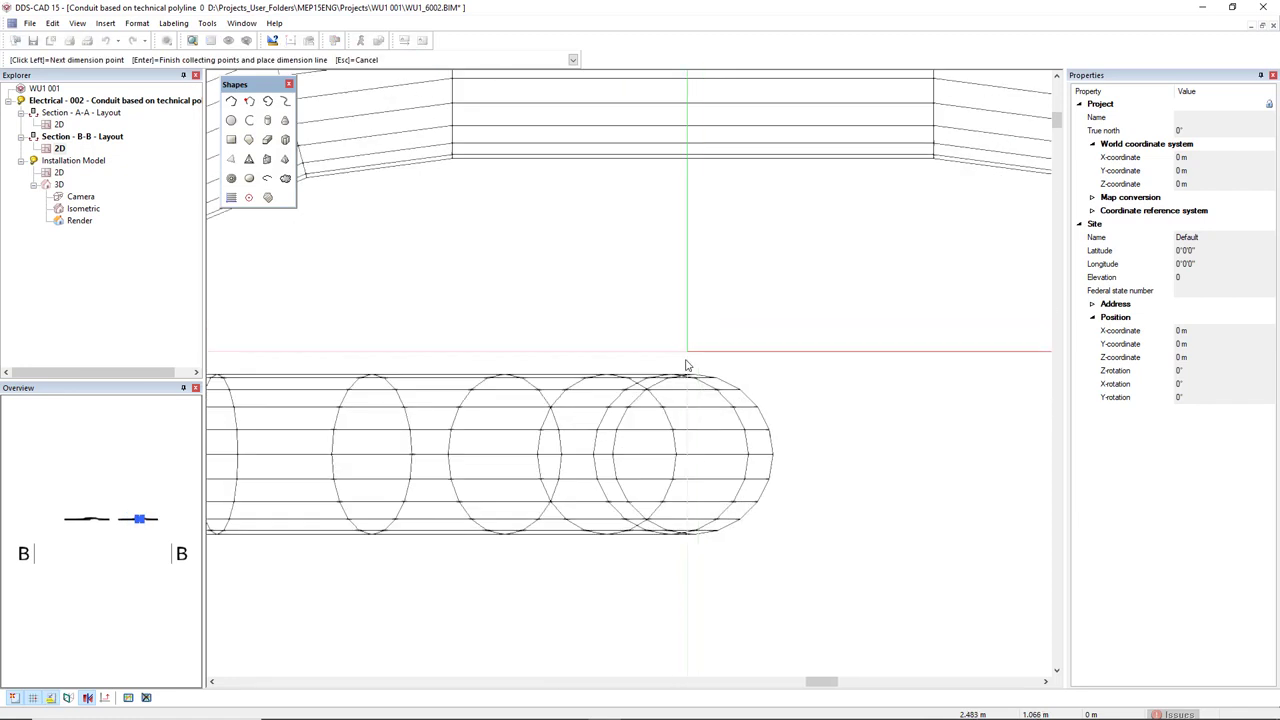
scroll(554, 306, down, 4)
scroll(511, 283, up, 4)
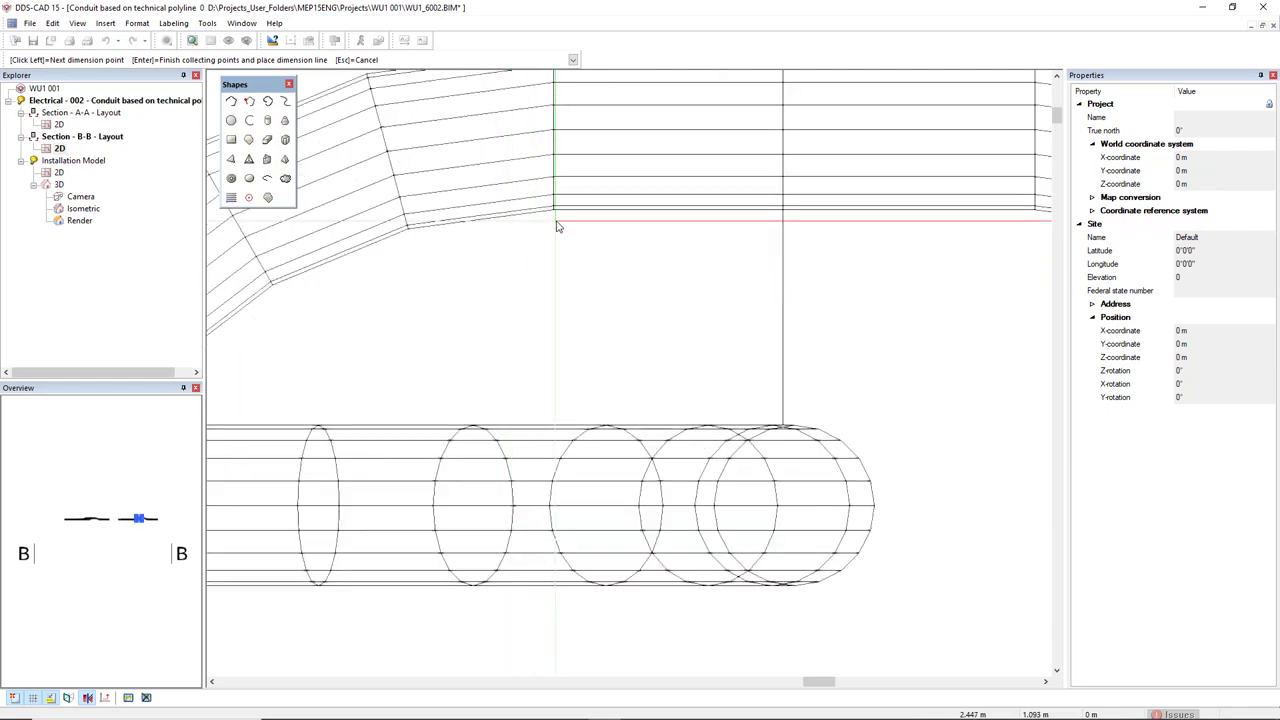
click(555, 209)
key(Return)
scroll(555, 260, down, 3)
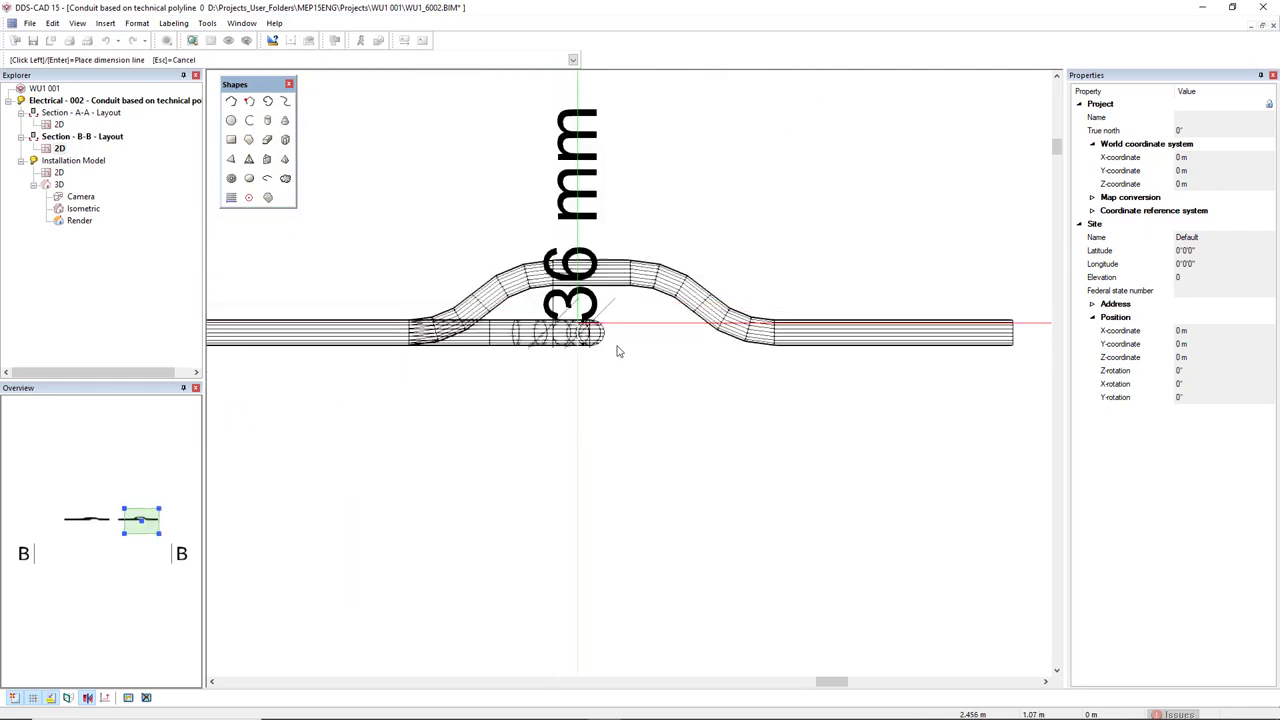
scroll(760, 330, down, 3)
scroll(960, 320, up, 4)
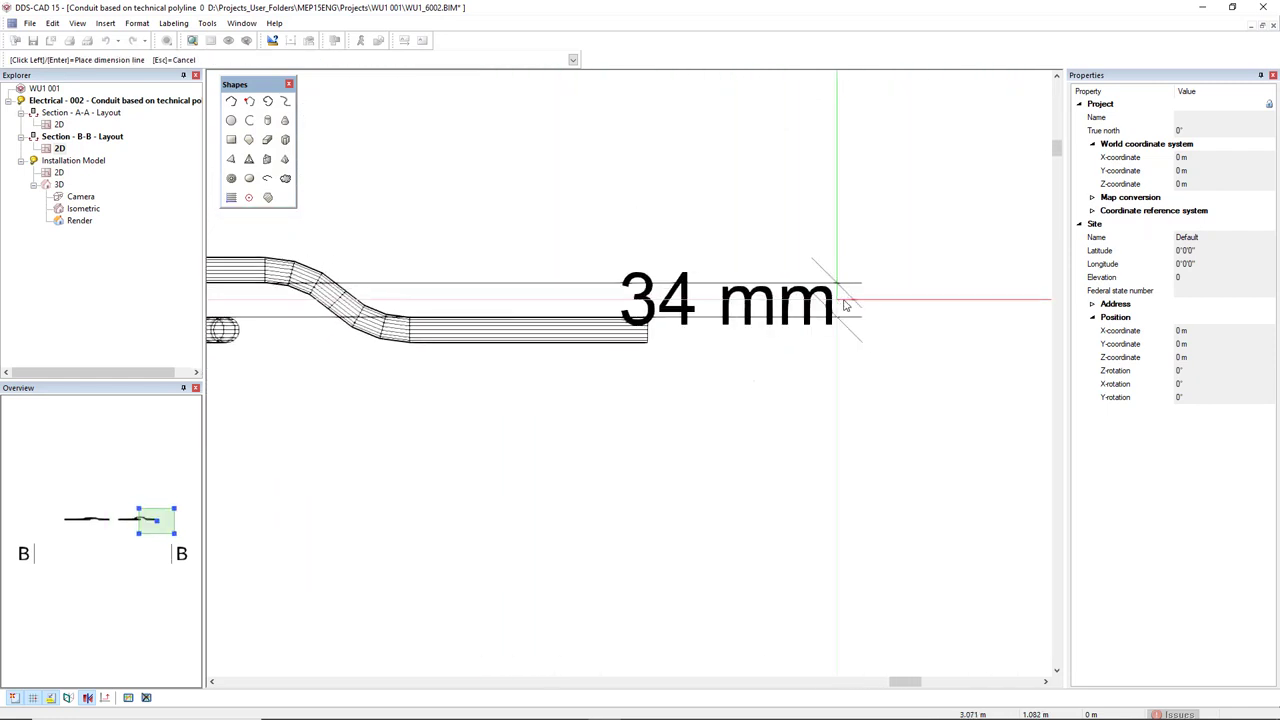
click(872, 300)
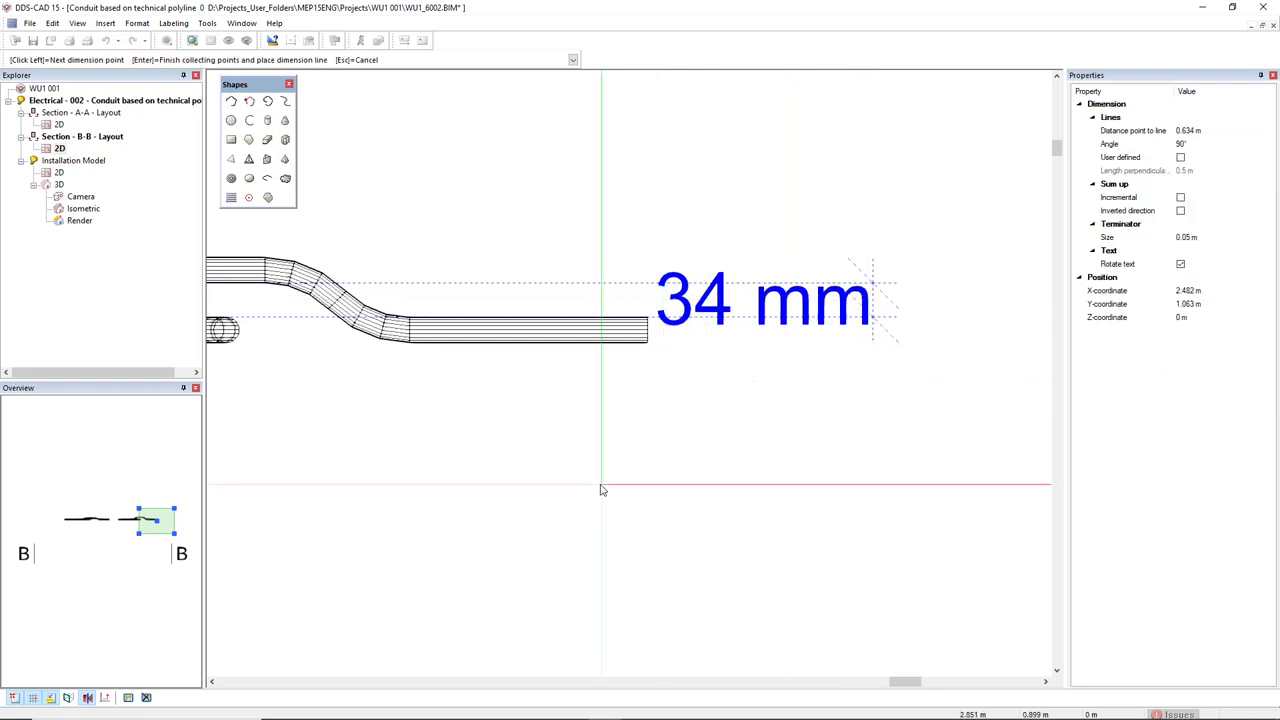
Add a 10 mm dimension showing the manual offset's rise above its crossed conduit
scroll(598, 490, down, 3)
scroll(517, 340, up, 2)
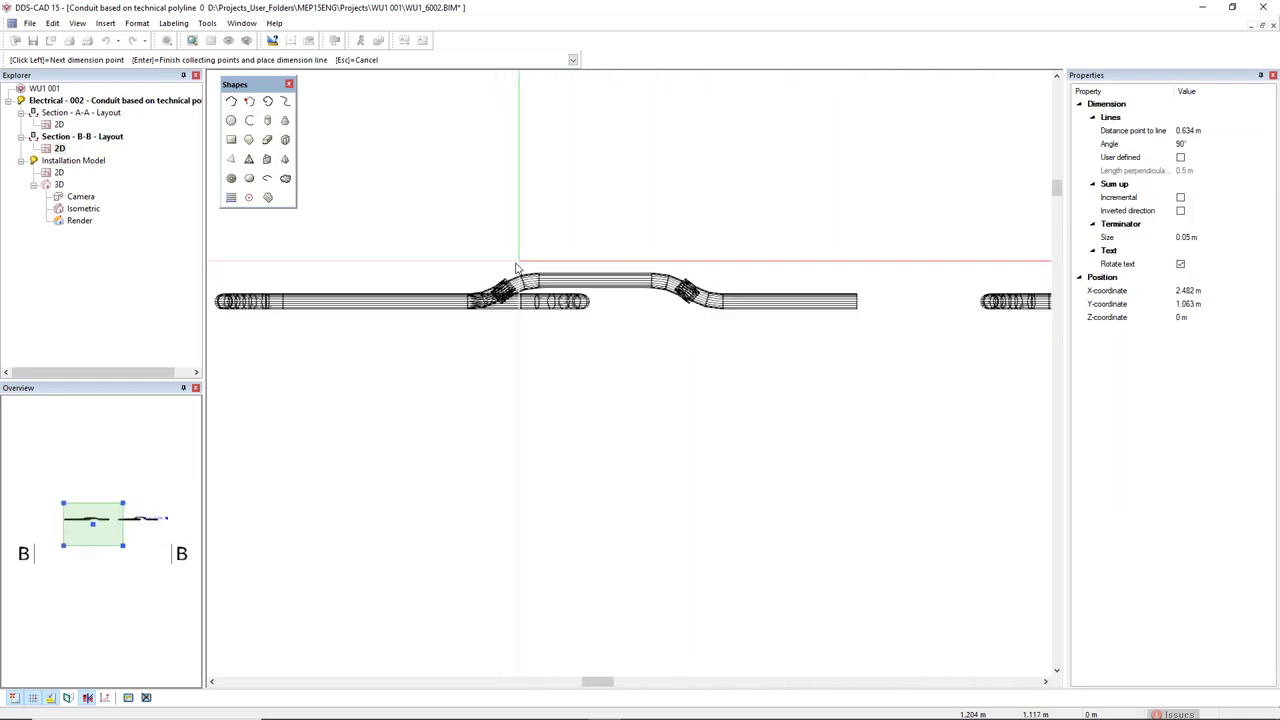
scroll(600, 300, up, 4)
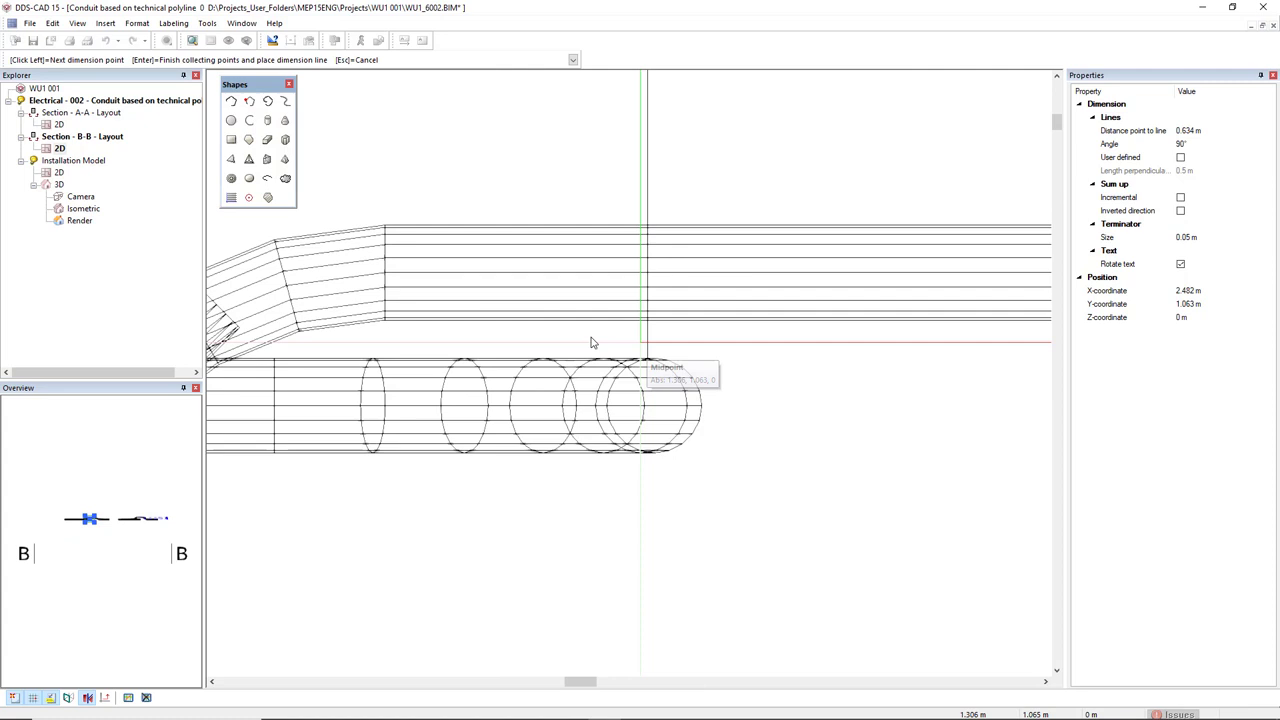
click(391, 337)
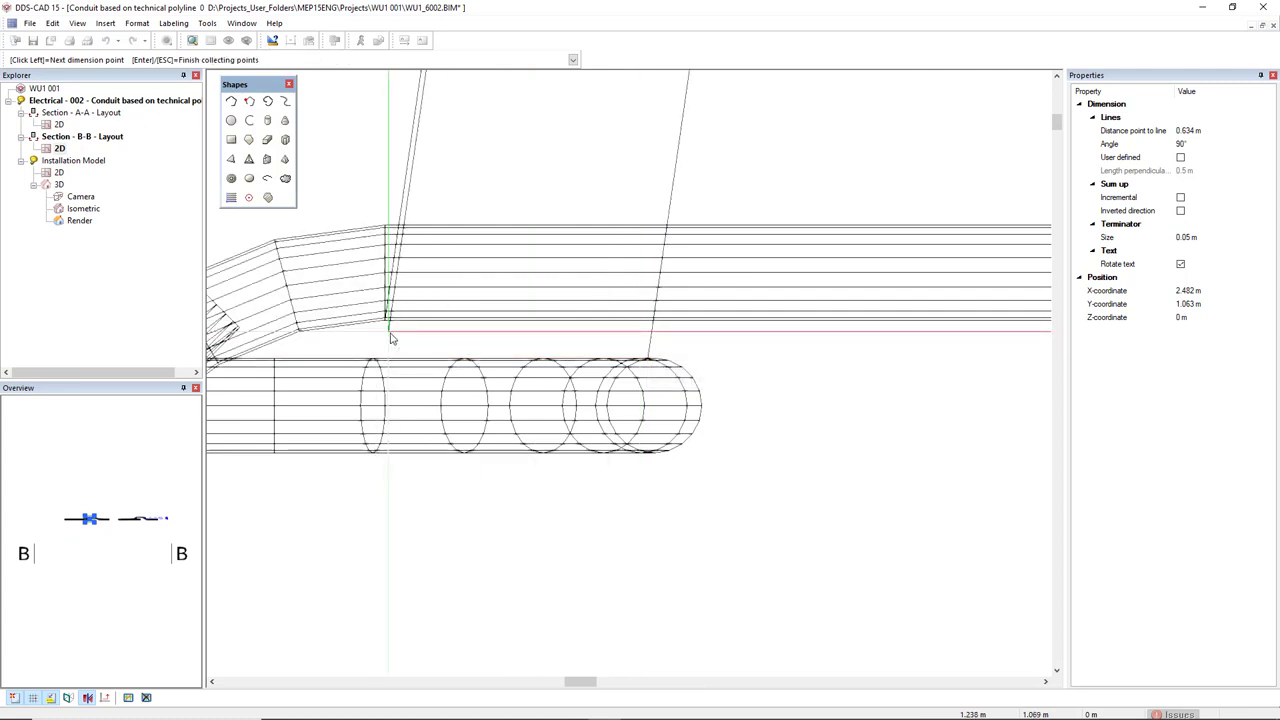
key(Return)
scroll(405, 460, down, 4)
scroll(337, 314, up, 2)
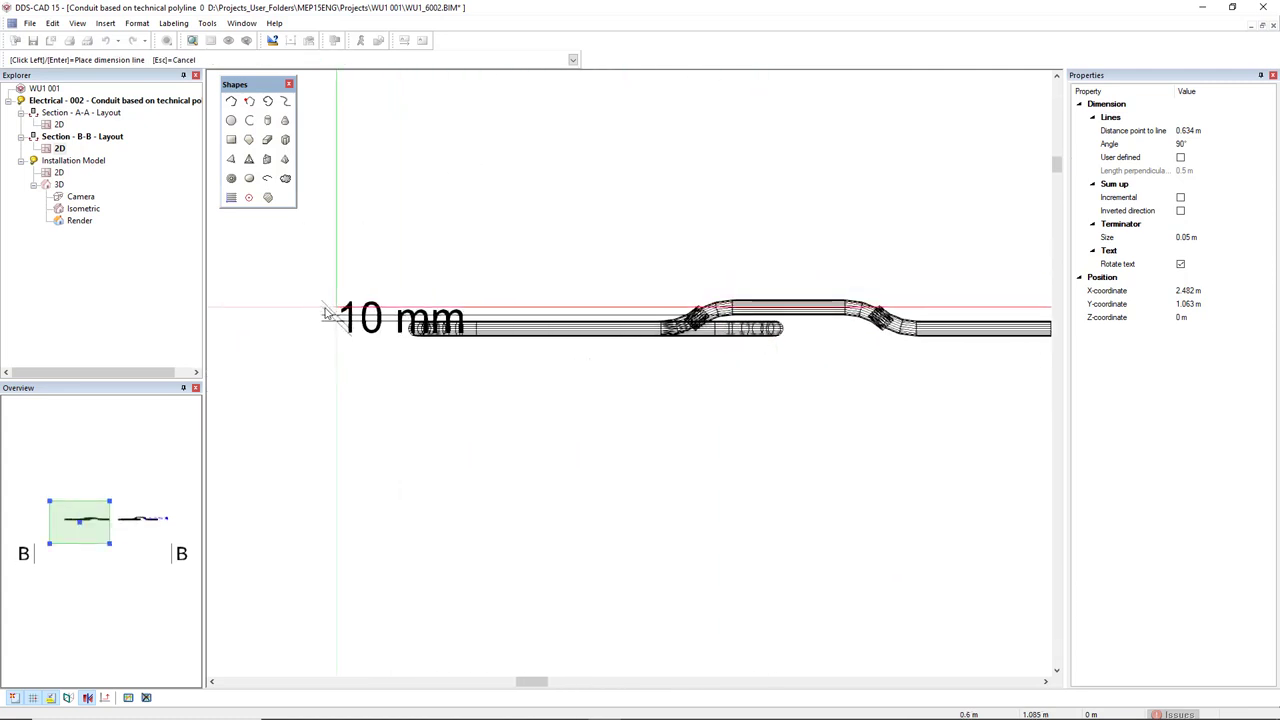
click(273, 316)
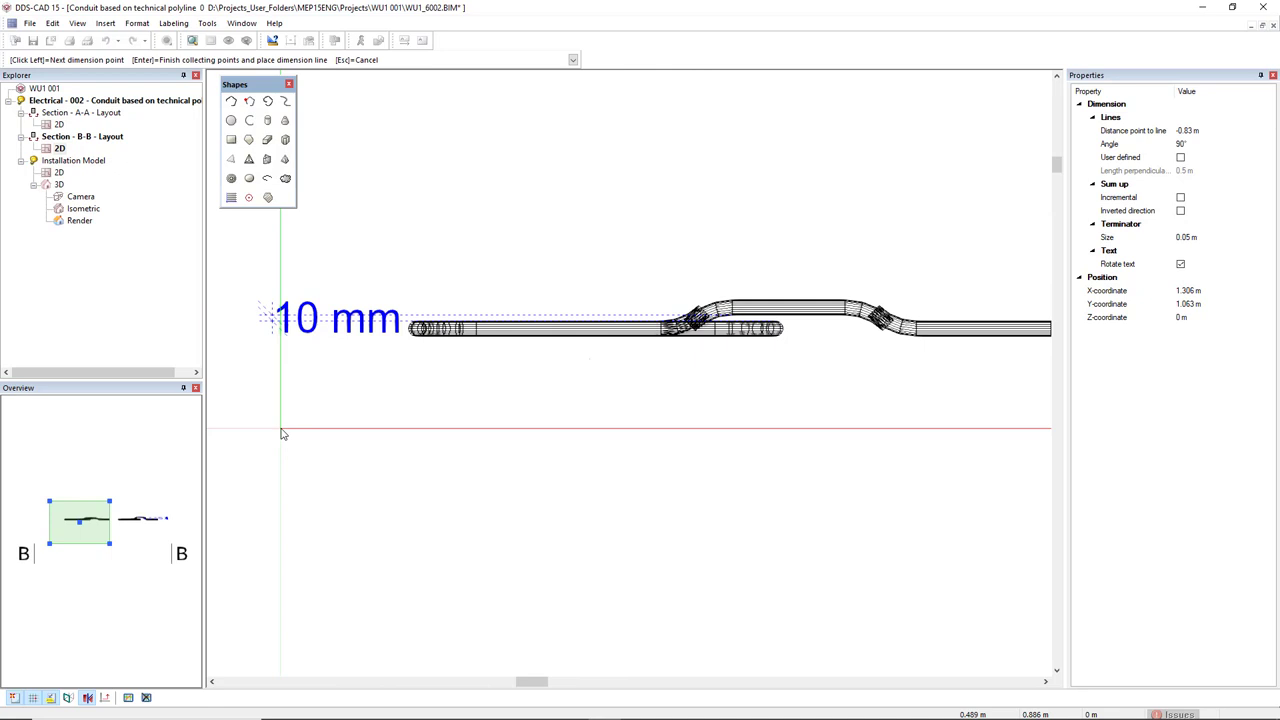
key(Escape)
scroll(716, 316, up, 4)
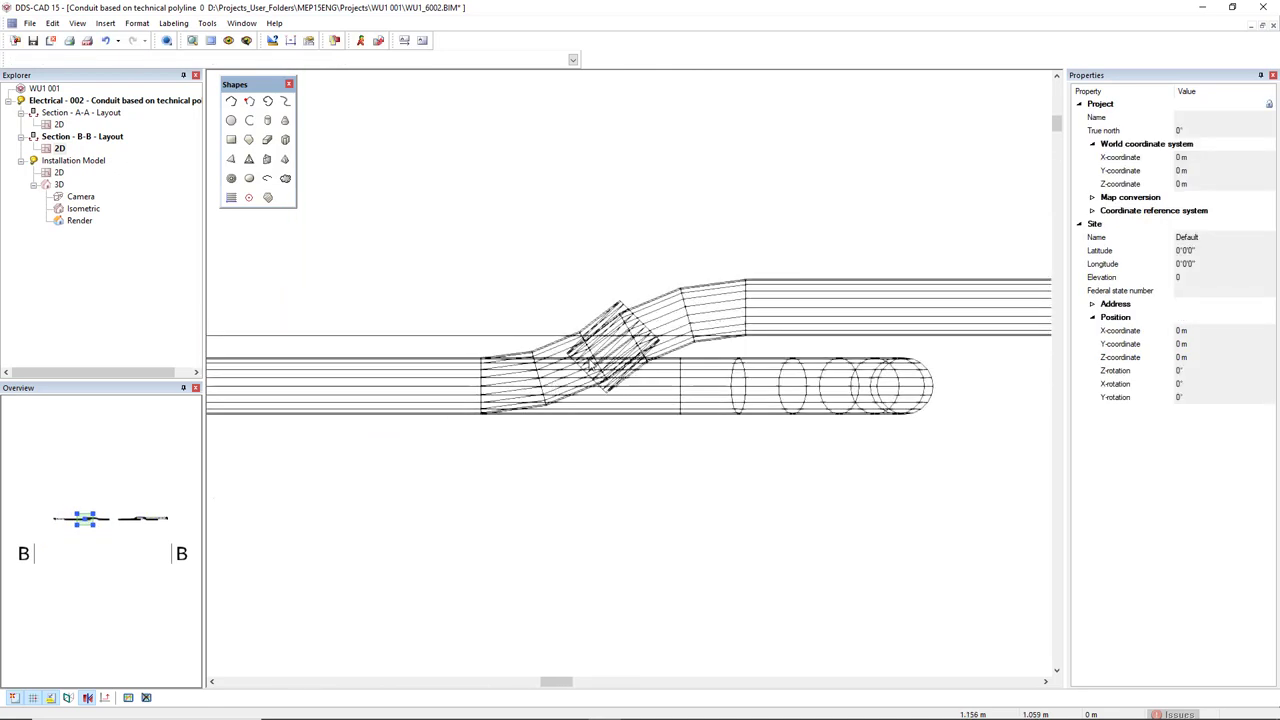
scroll(625, 345, down, 3)
middle_drag(727, 365, 518, 298)
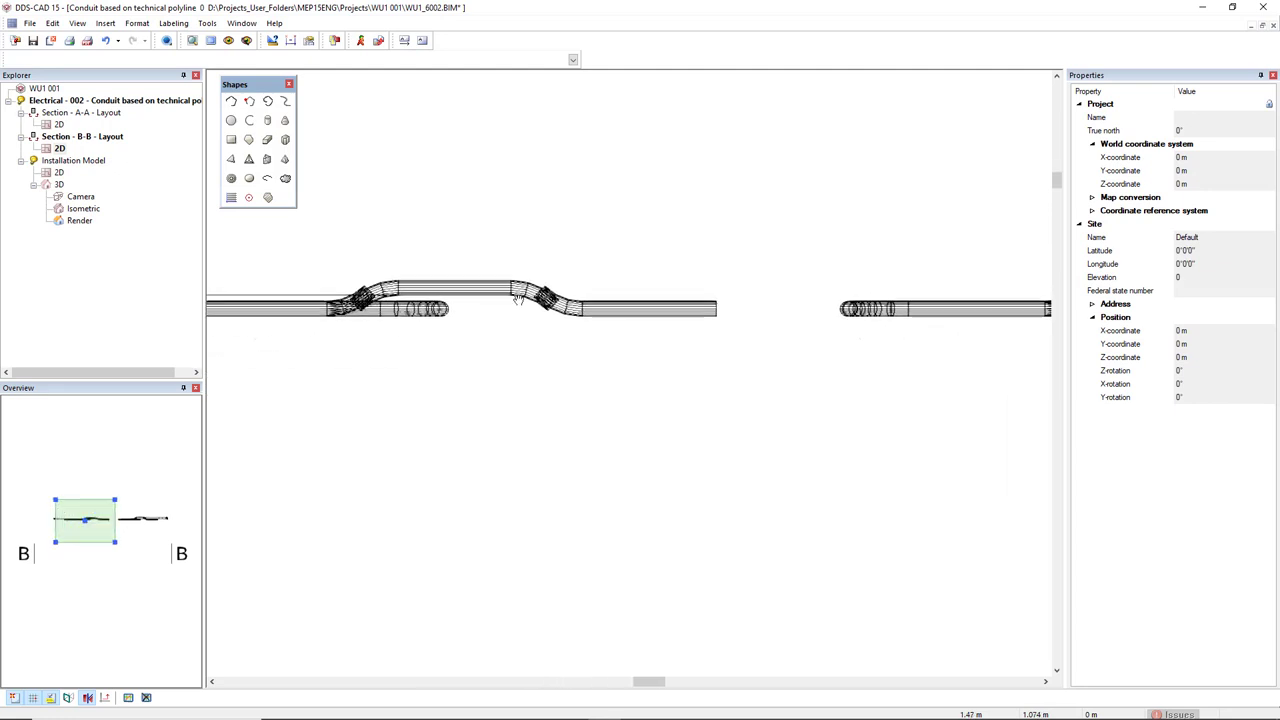
scroll(518, 298, down, 2)
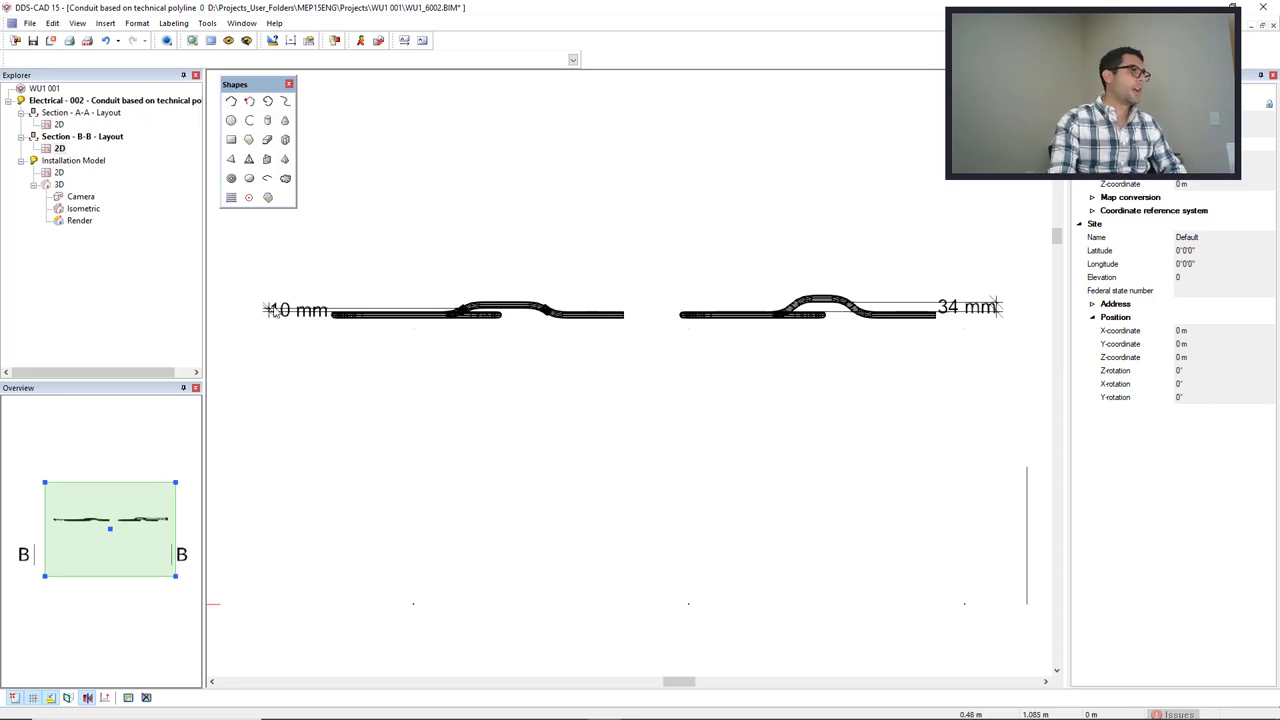
scroll(283, 311, up, 1)
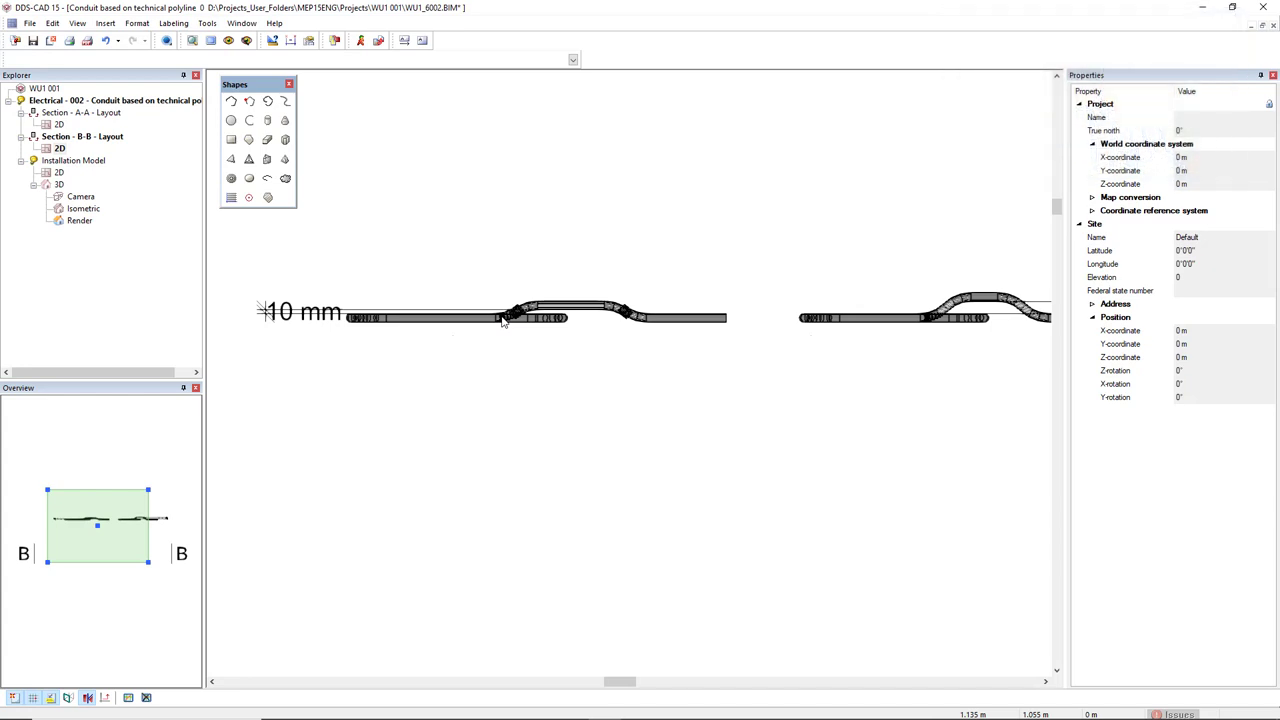
scroll(503, 318, down, 1)
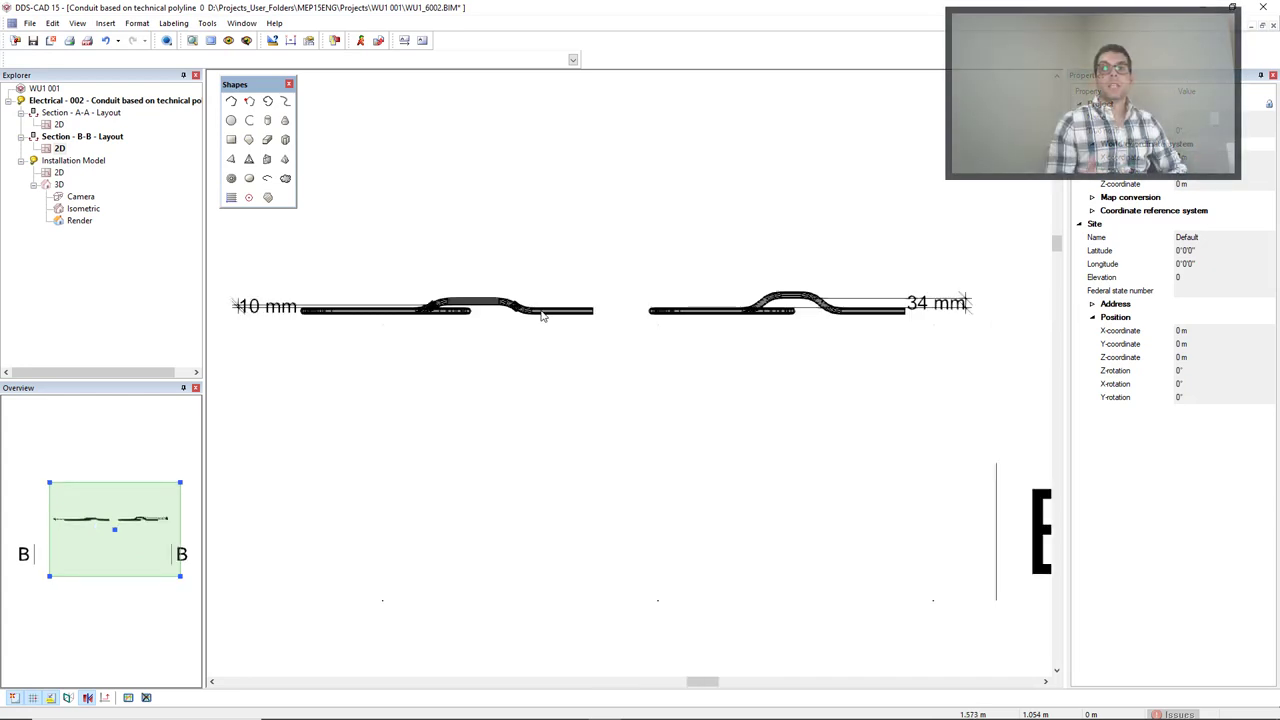